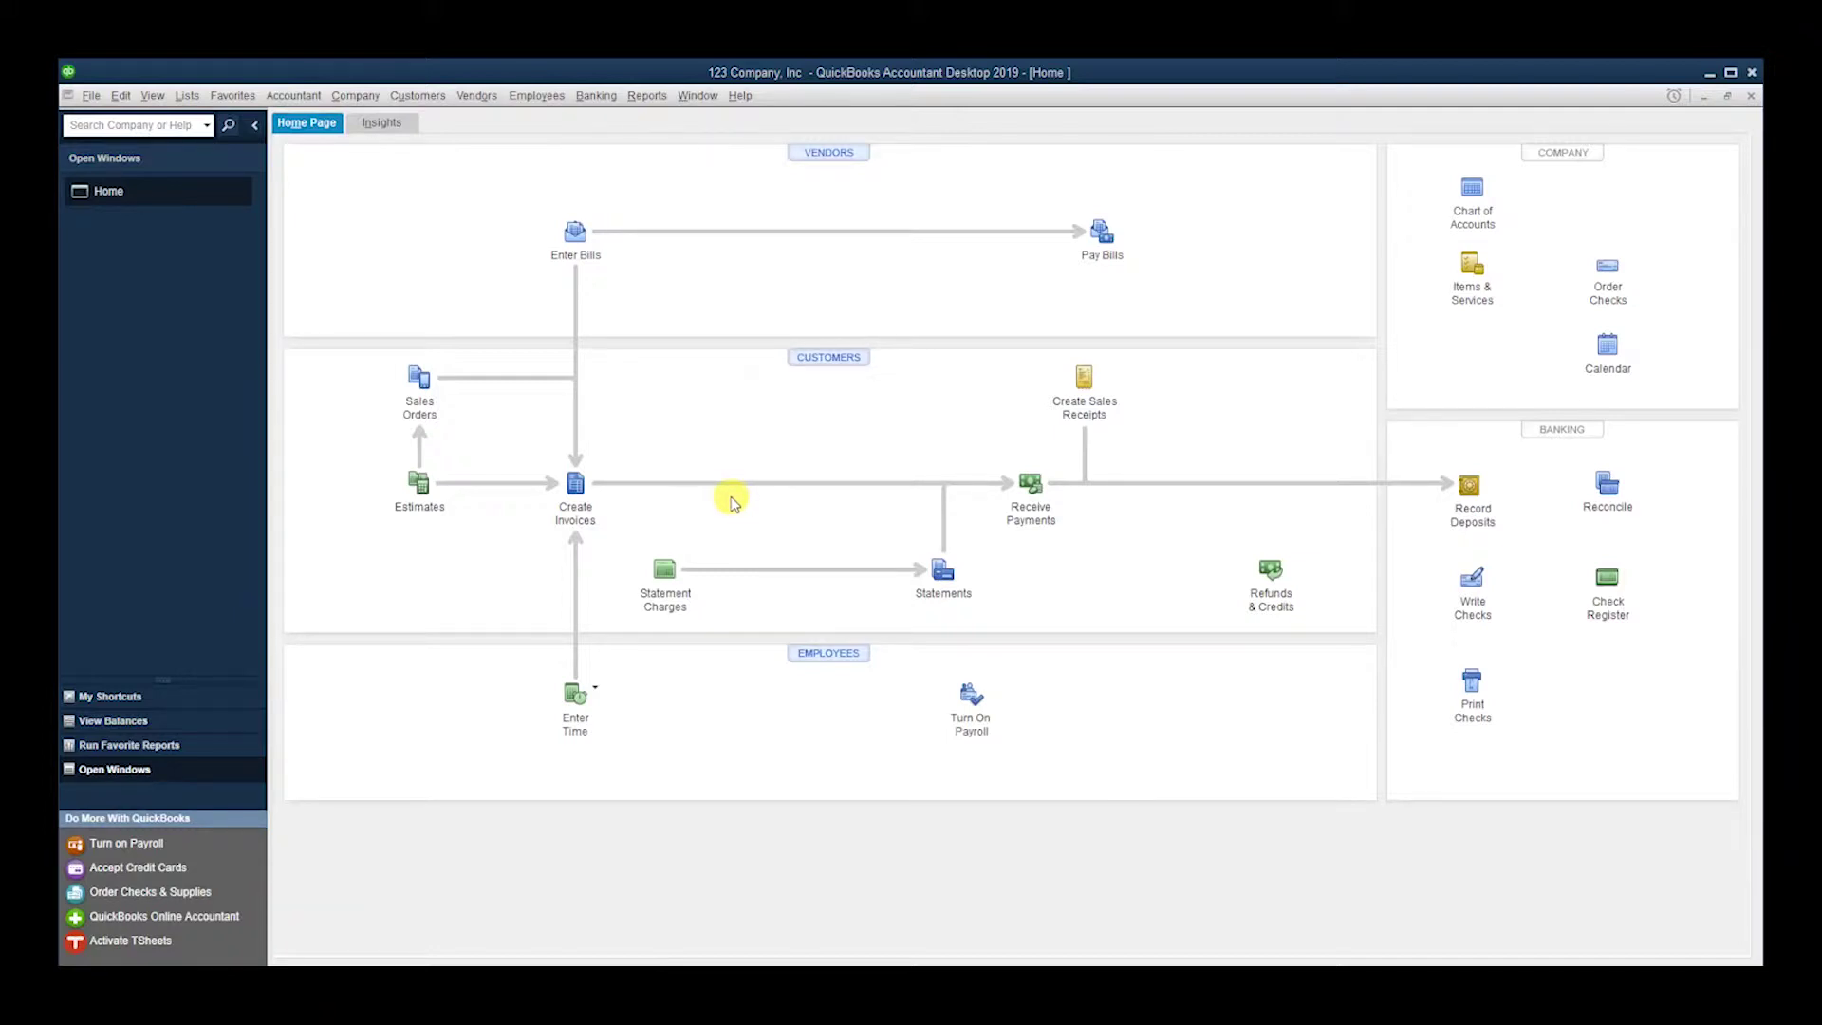
# Create a Budget vs. Actual report from the FY2019 Profit & Loss by Account budget, Account by Month.
pyautogui.click(643, 96)
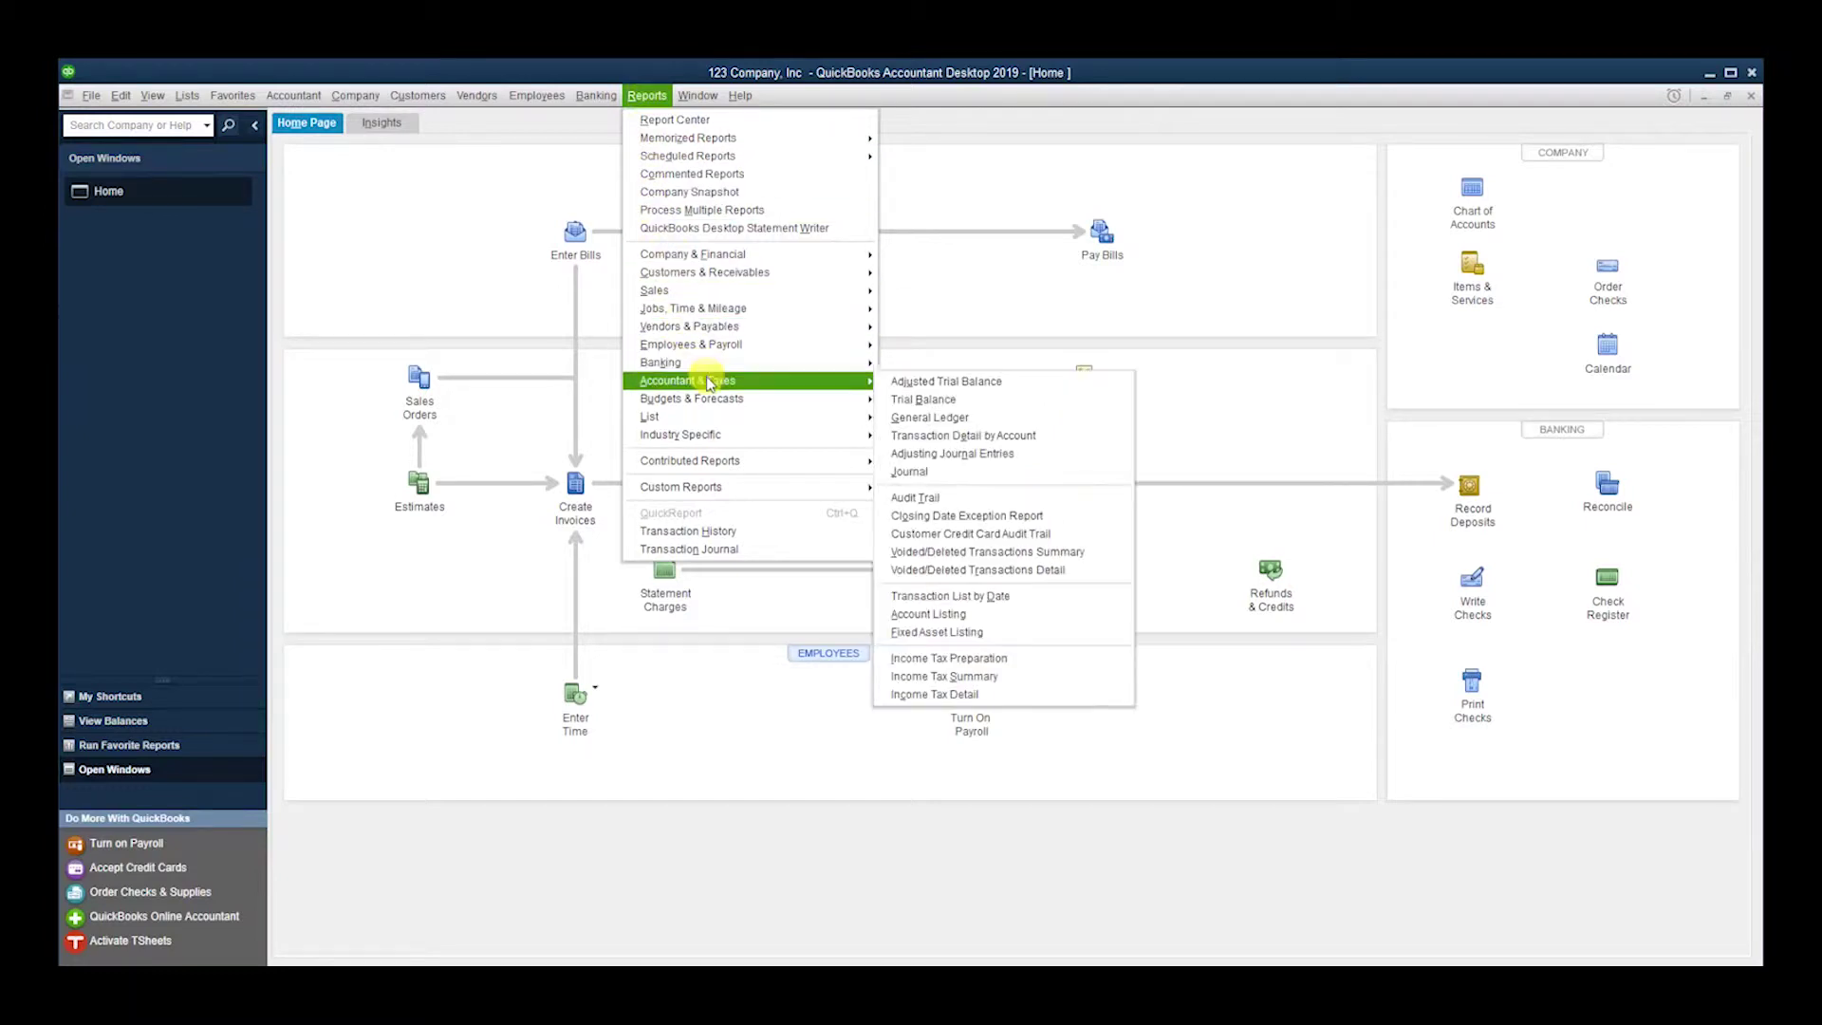
pyautogui.moveTo(692, 399)
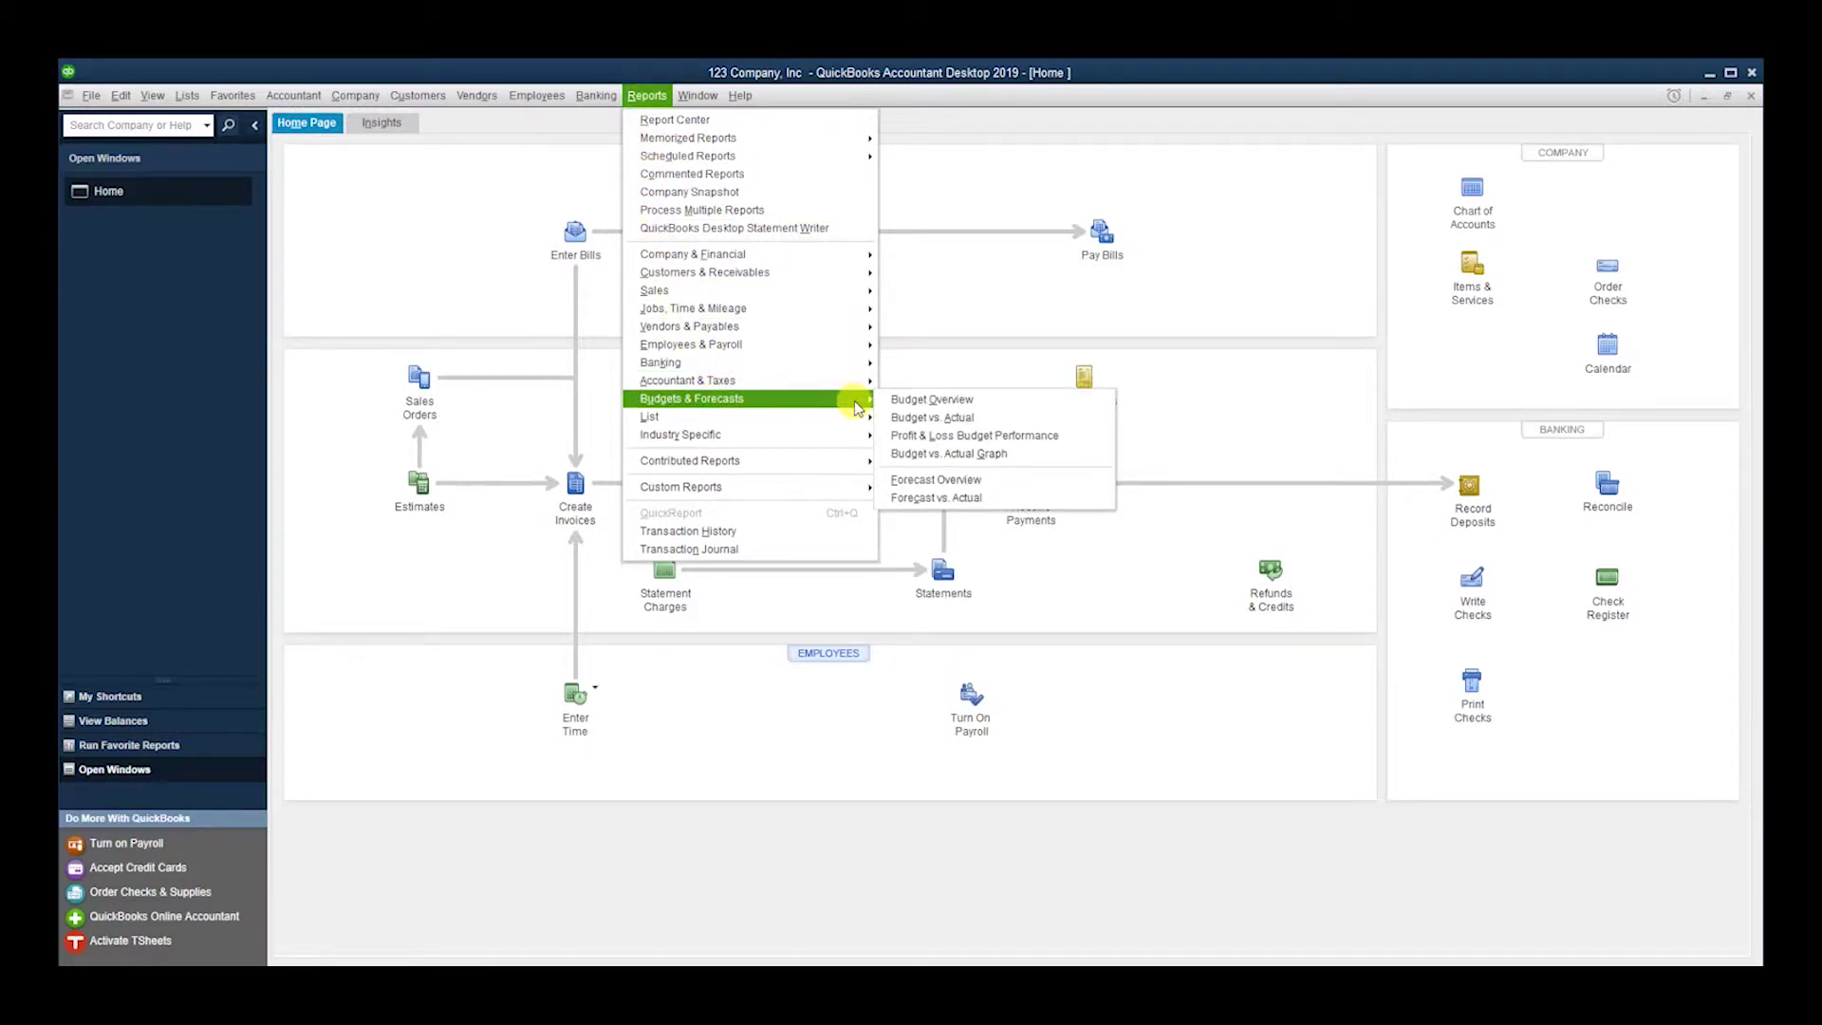
pyautogui.click(992, 420)
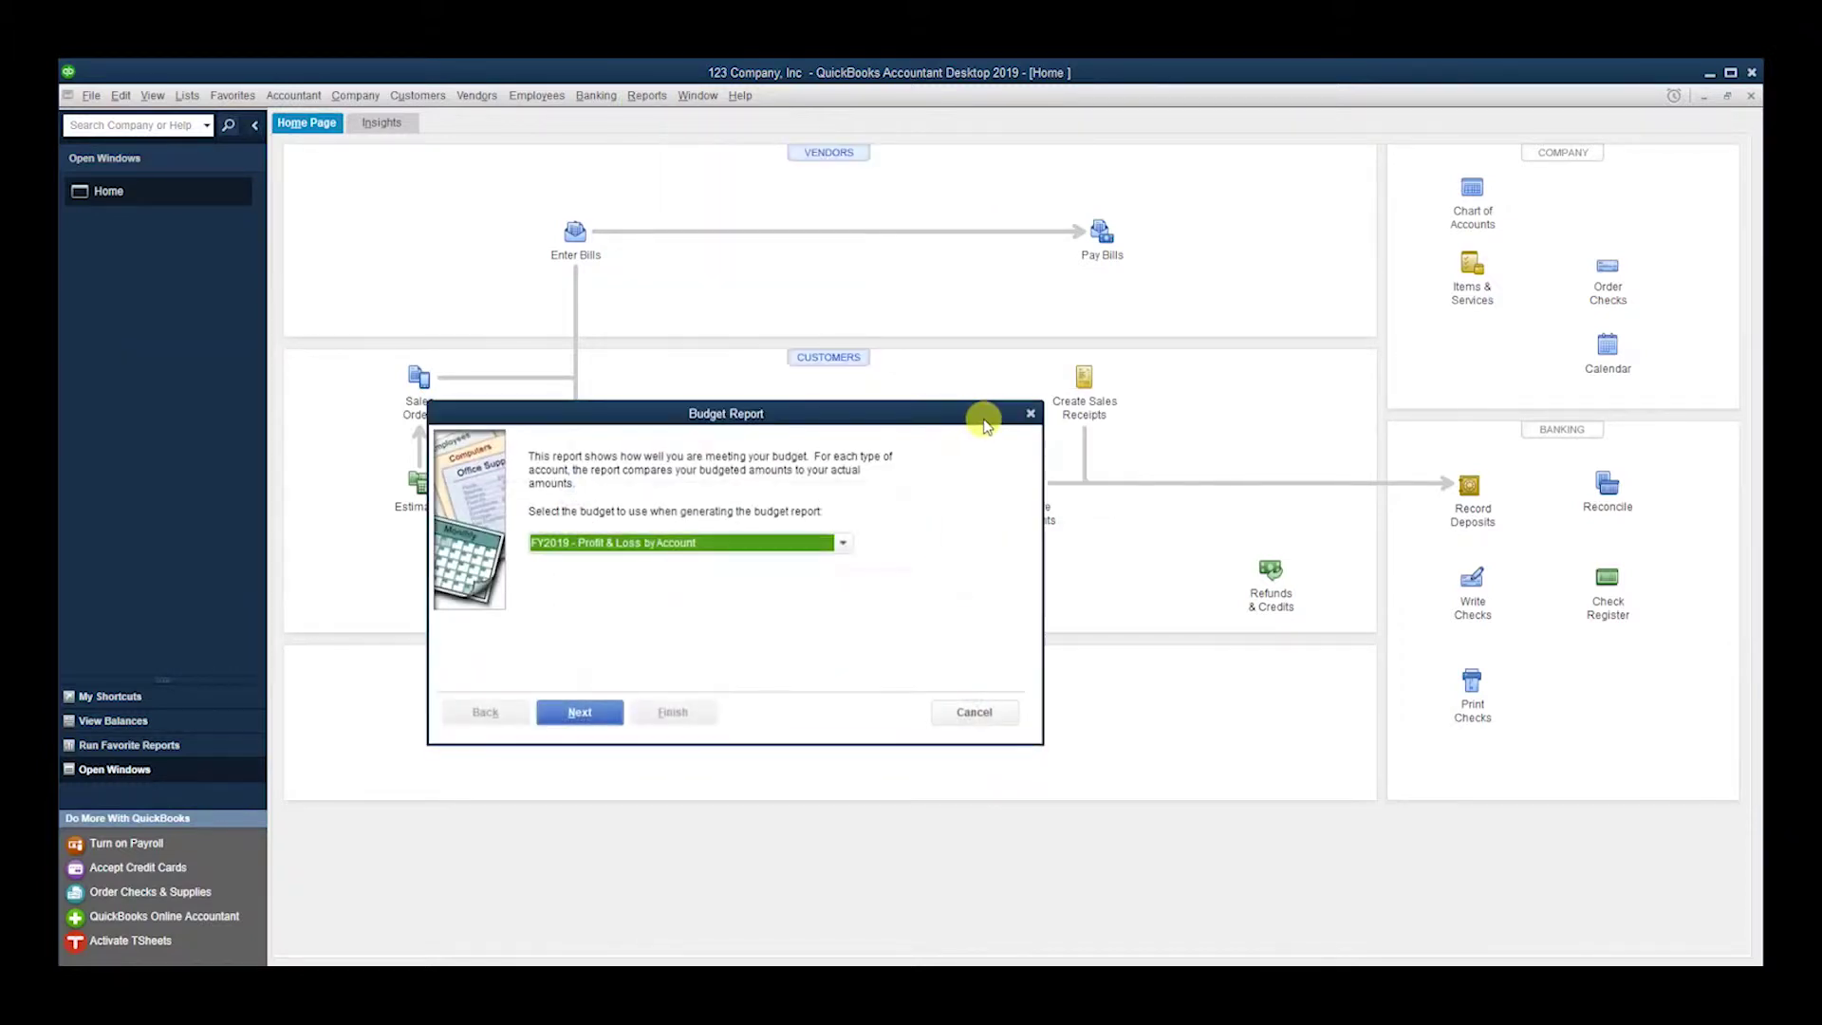
pyautogui.click(580, 712)
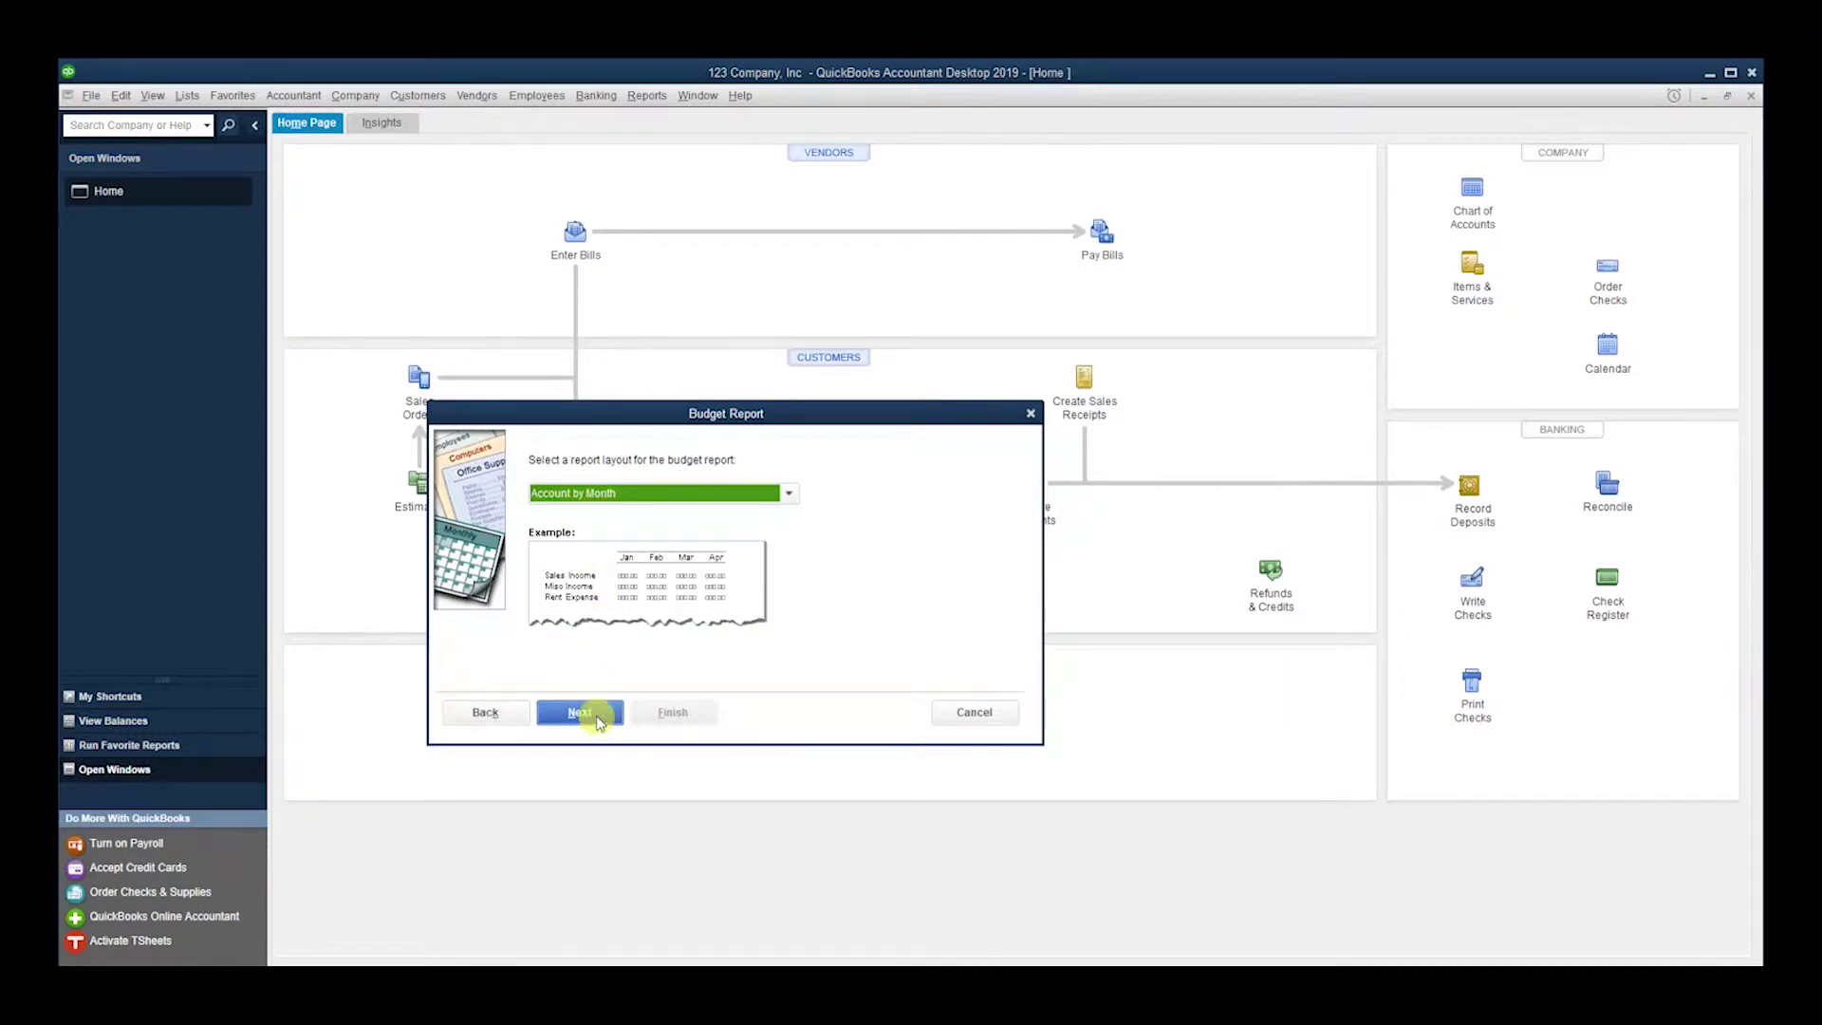
pyautogui.click(581, 712)
pyautogui.click(663, 712)
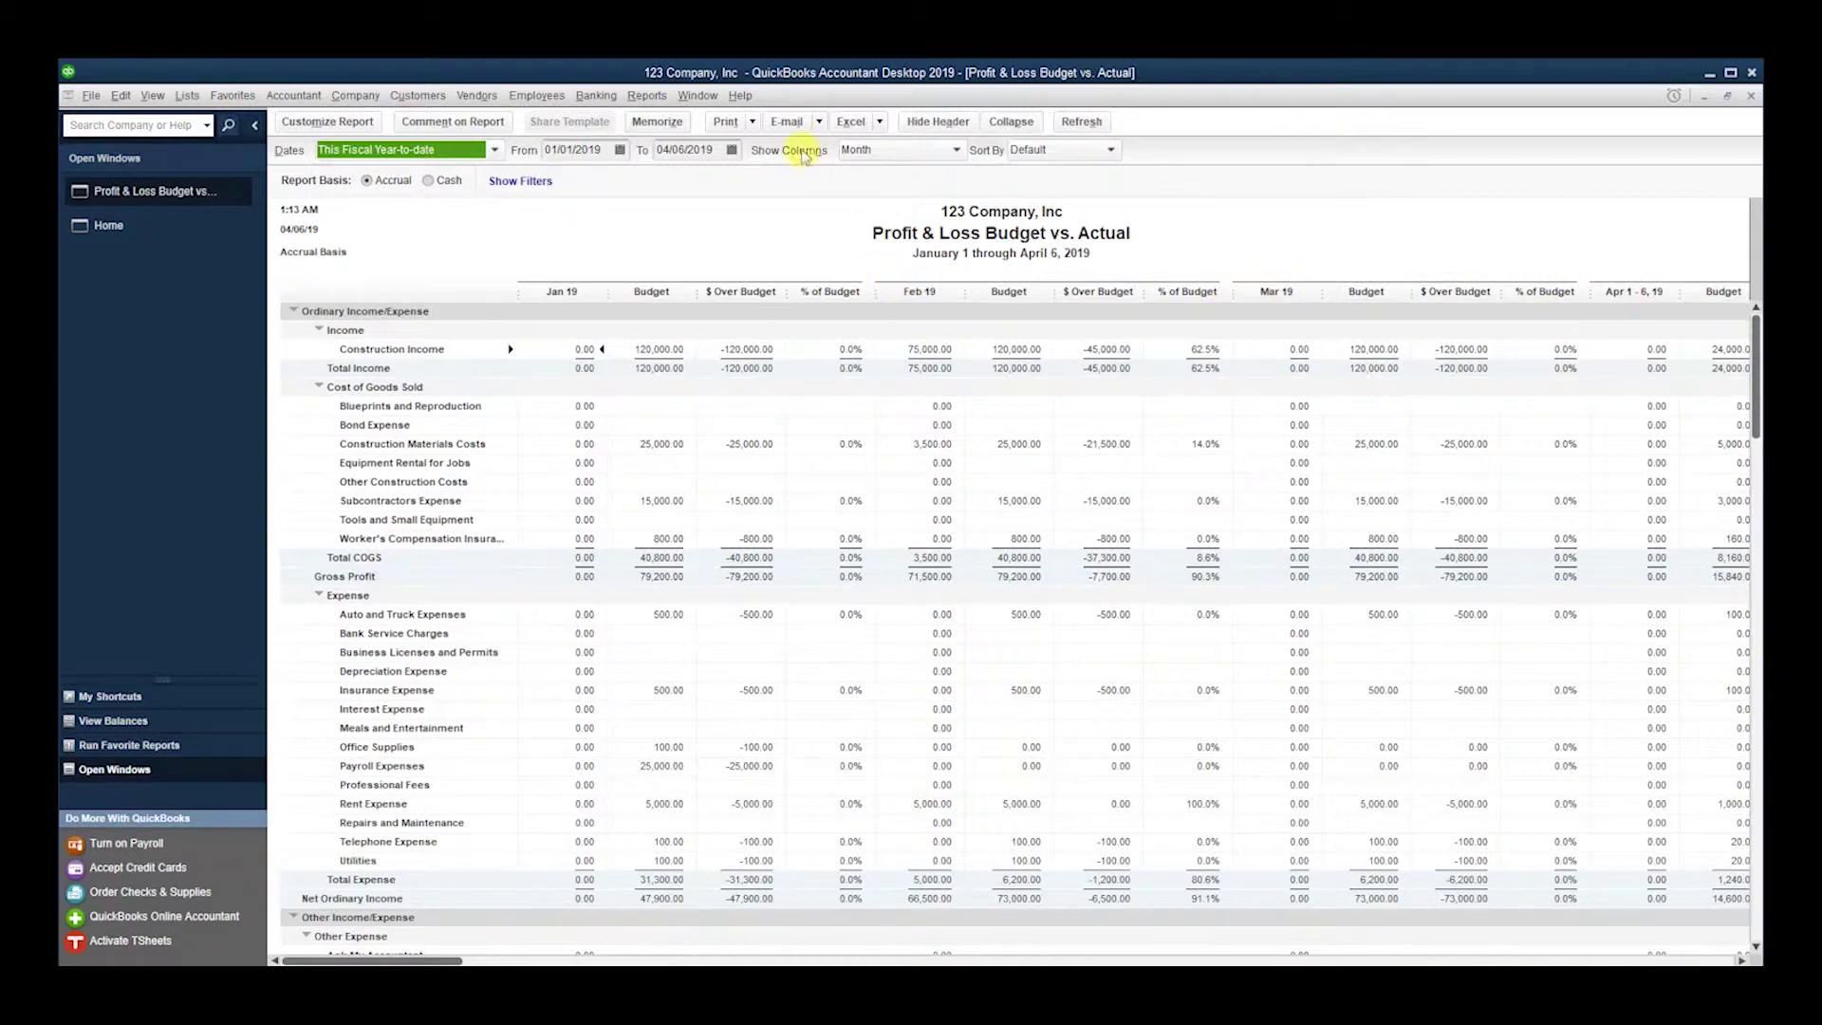
# Set the report date range to 02/01/2019 through 02/28/2019.
pyautogui.click(568, 152)
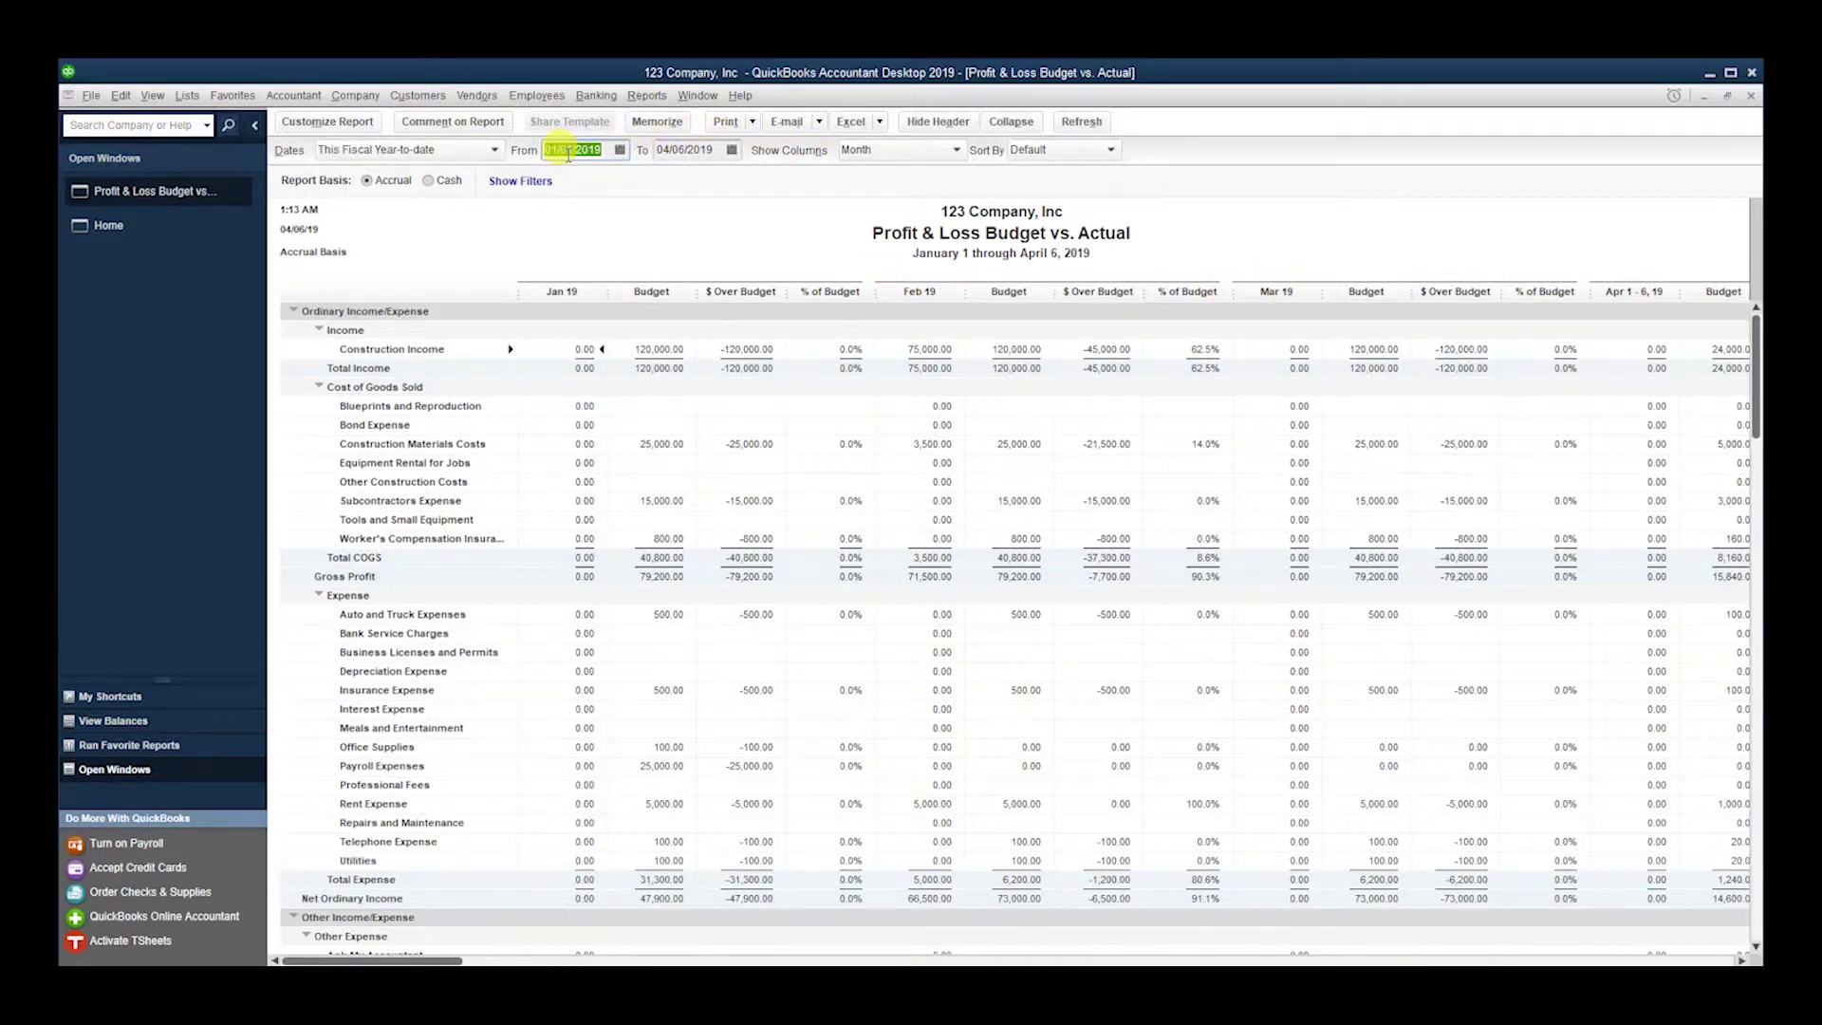
pyautogui.write('0201')
pyautogui.press('Tab')
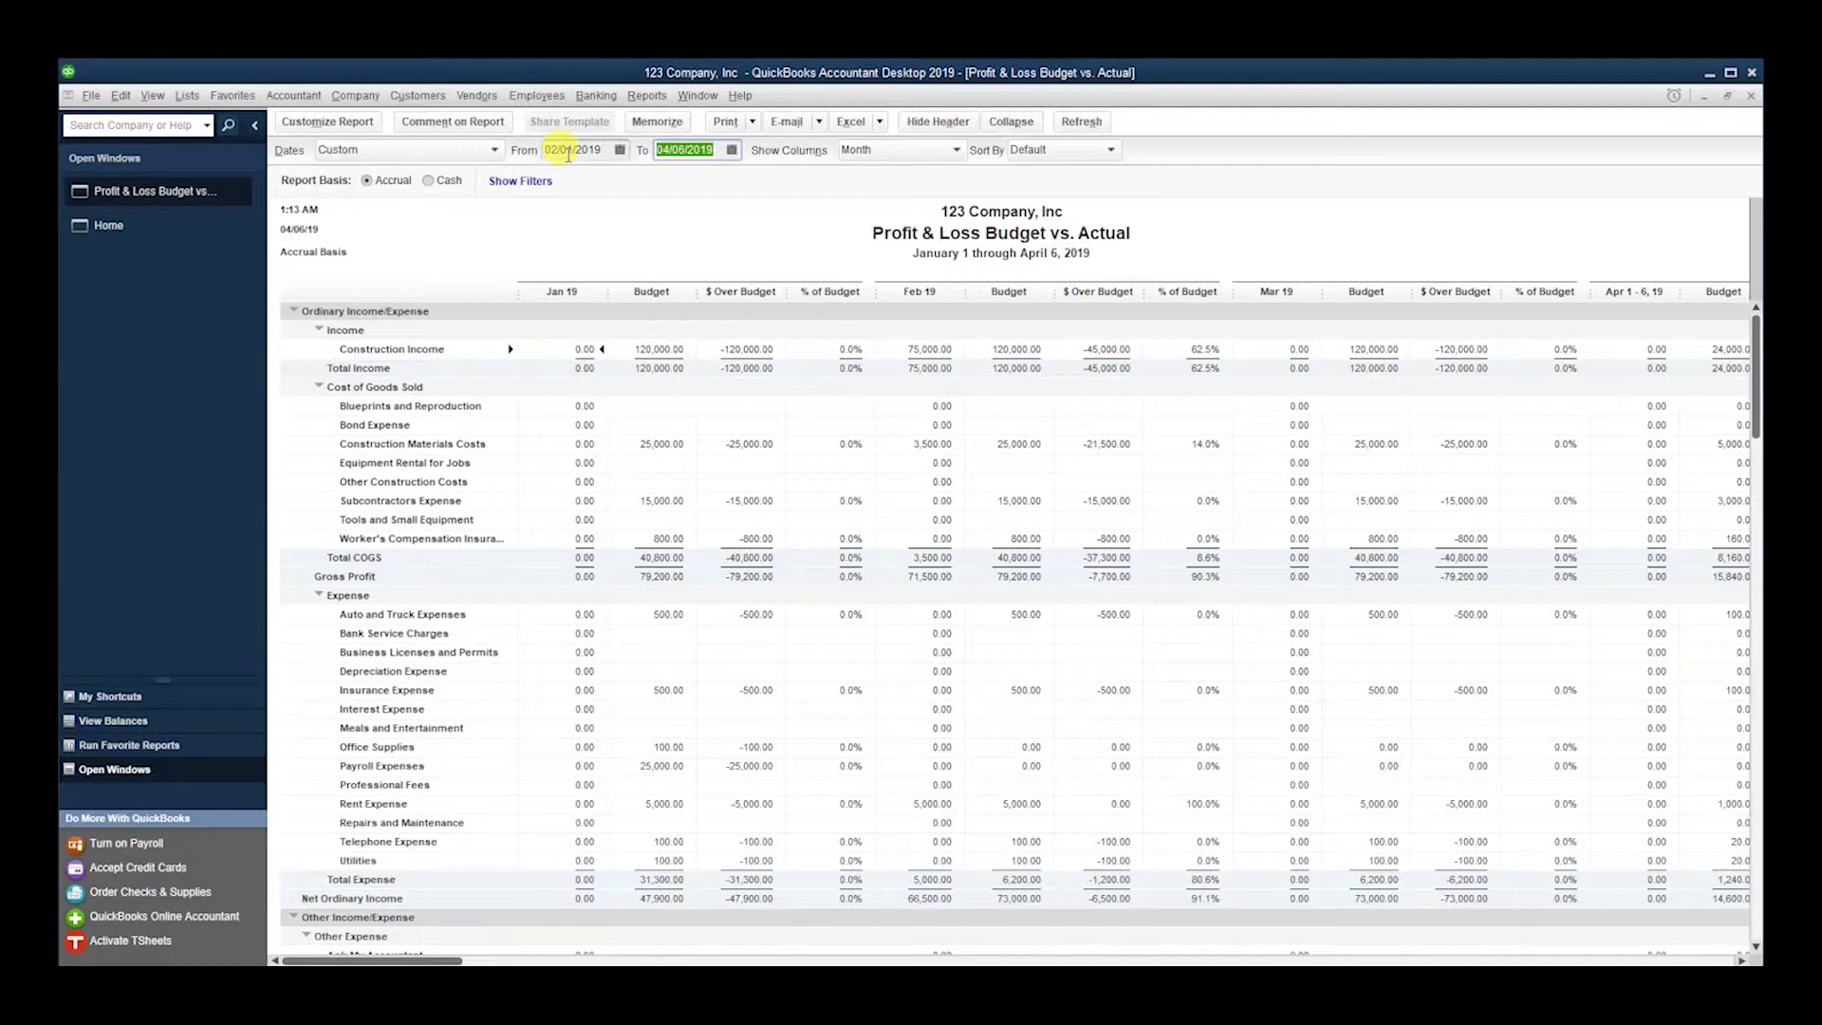
pyautogui.write('0228')
pyautogui.press('Tab')
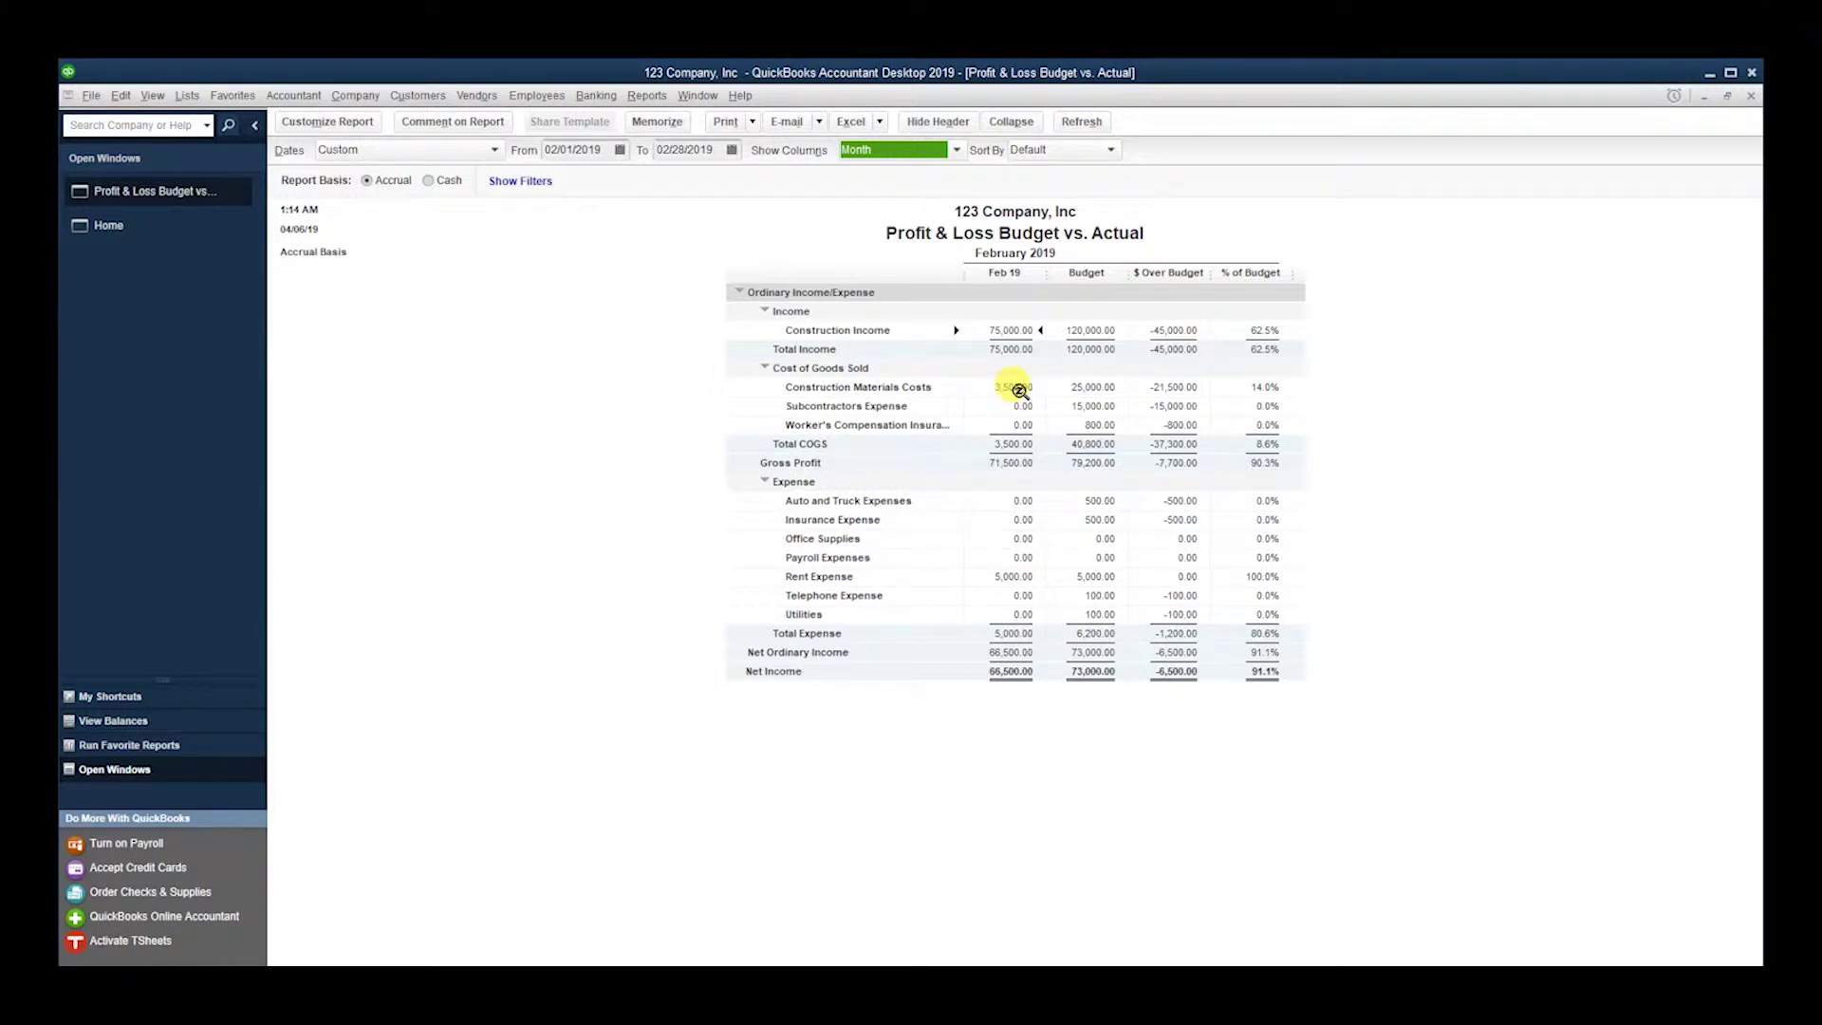
# Choose a larger Report Data font size and apply it to all related report fonts.
pyautogui.doubleClick(1019, 388)
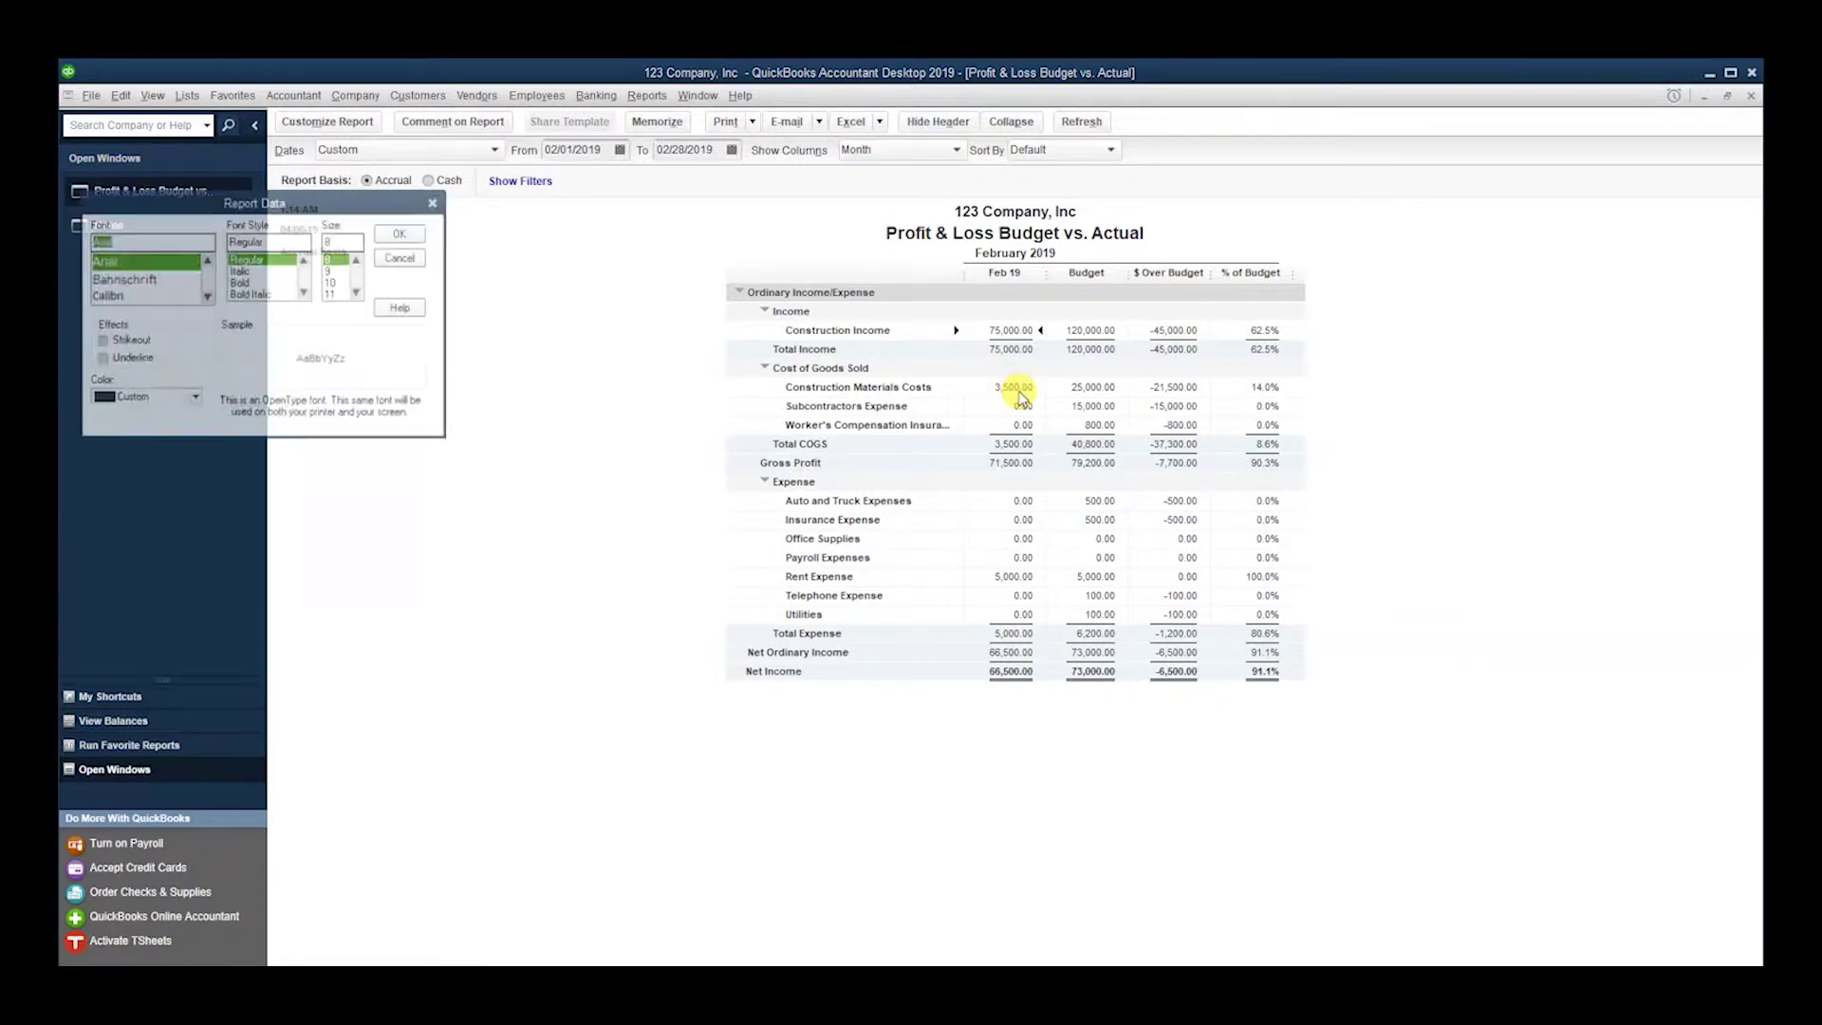
pyautogui.click(358, 296)
pyautogui.click(331, 284)
pyautogui.click(400, 233)
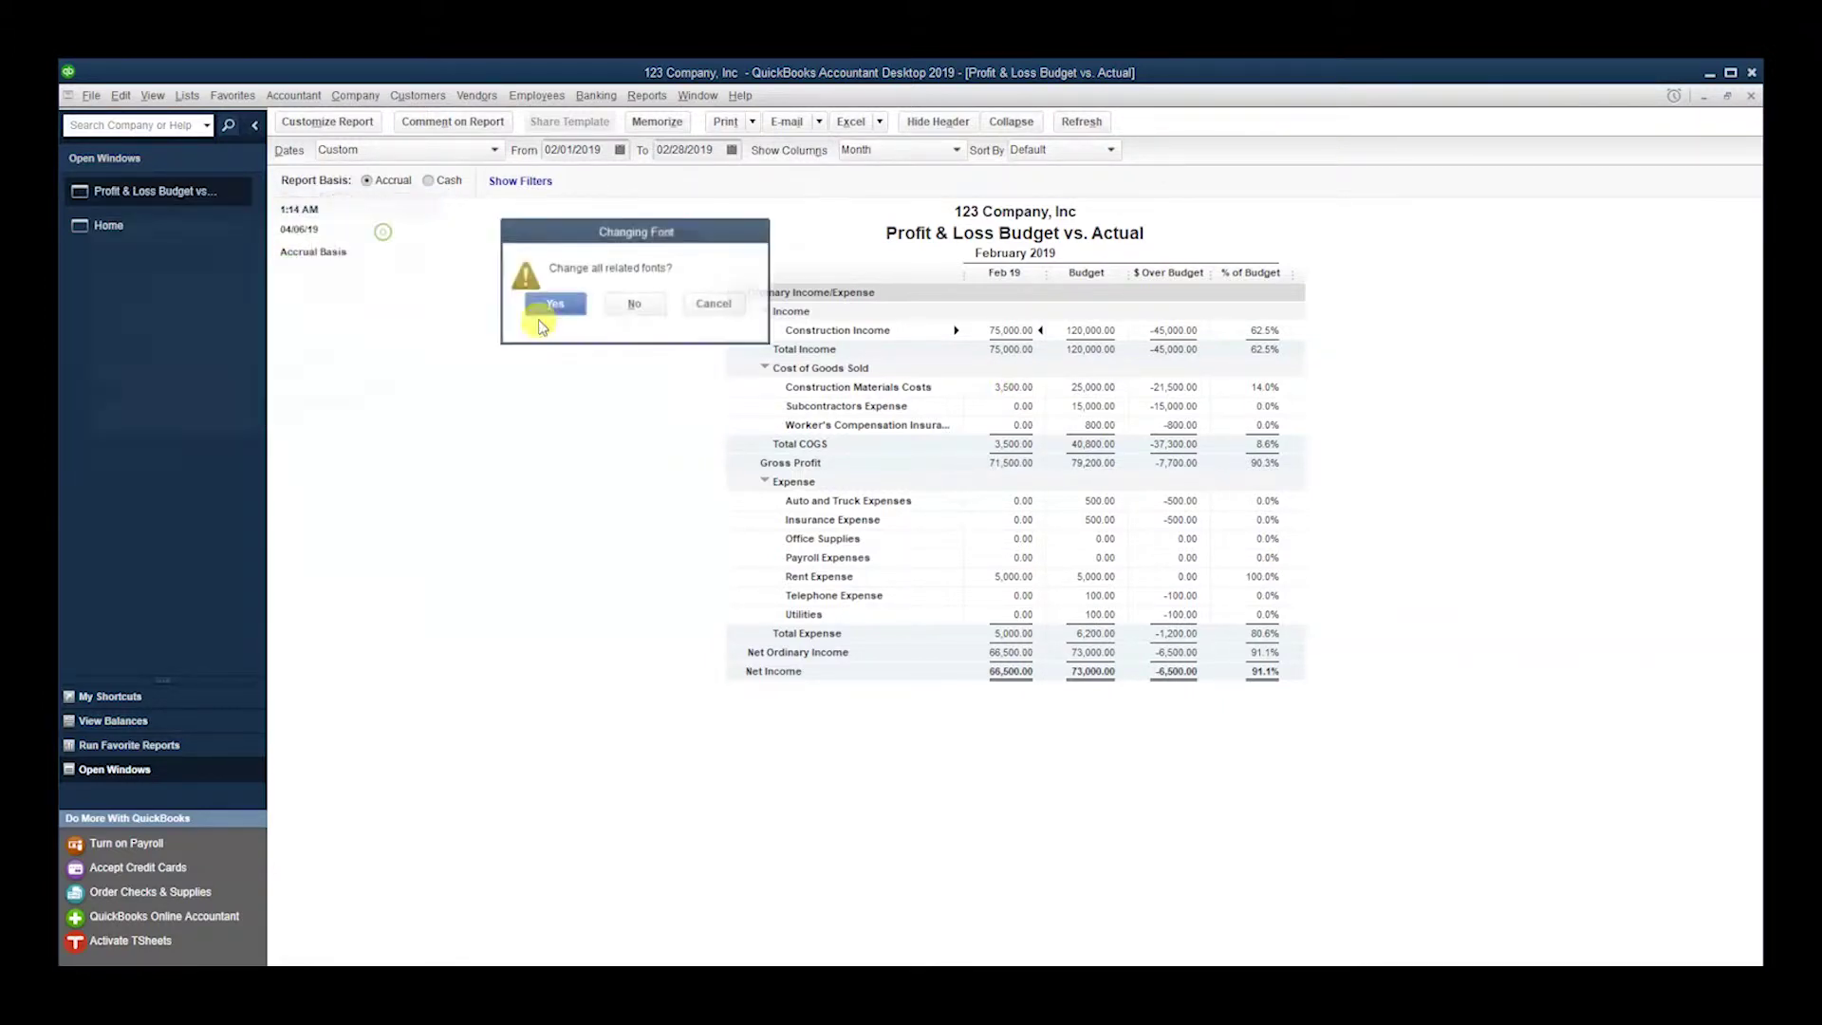
pyautogui.click(556, 304)
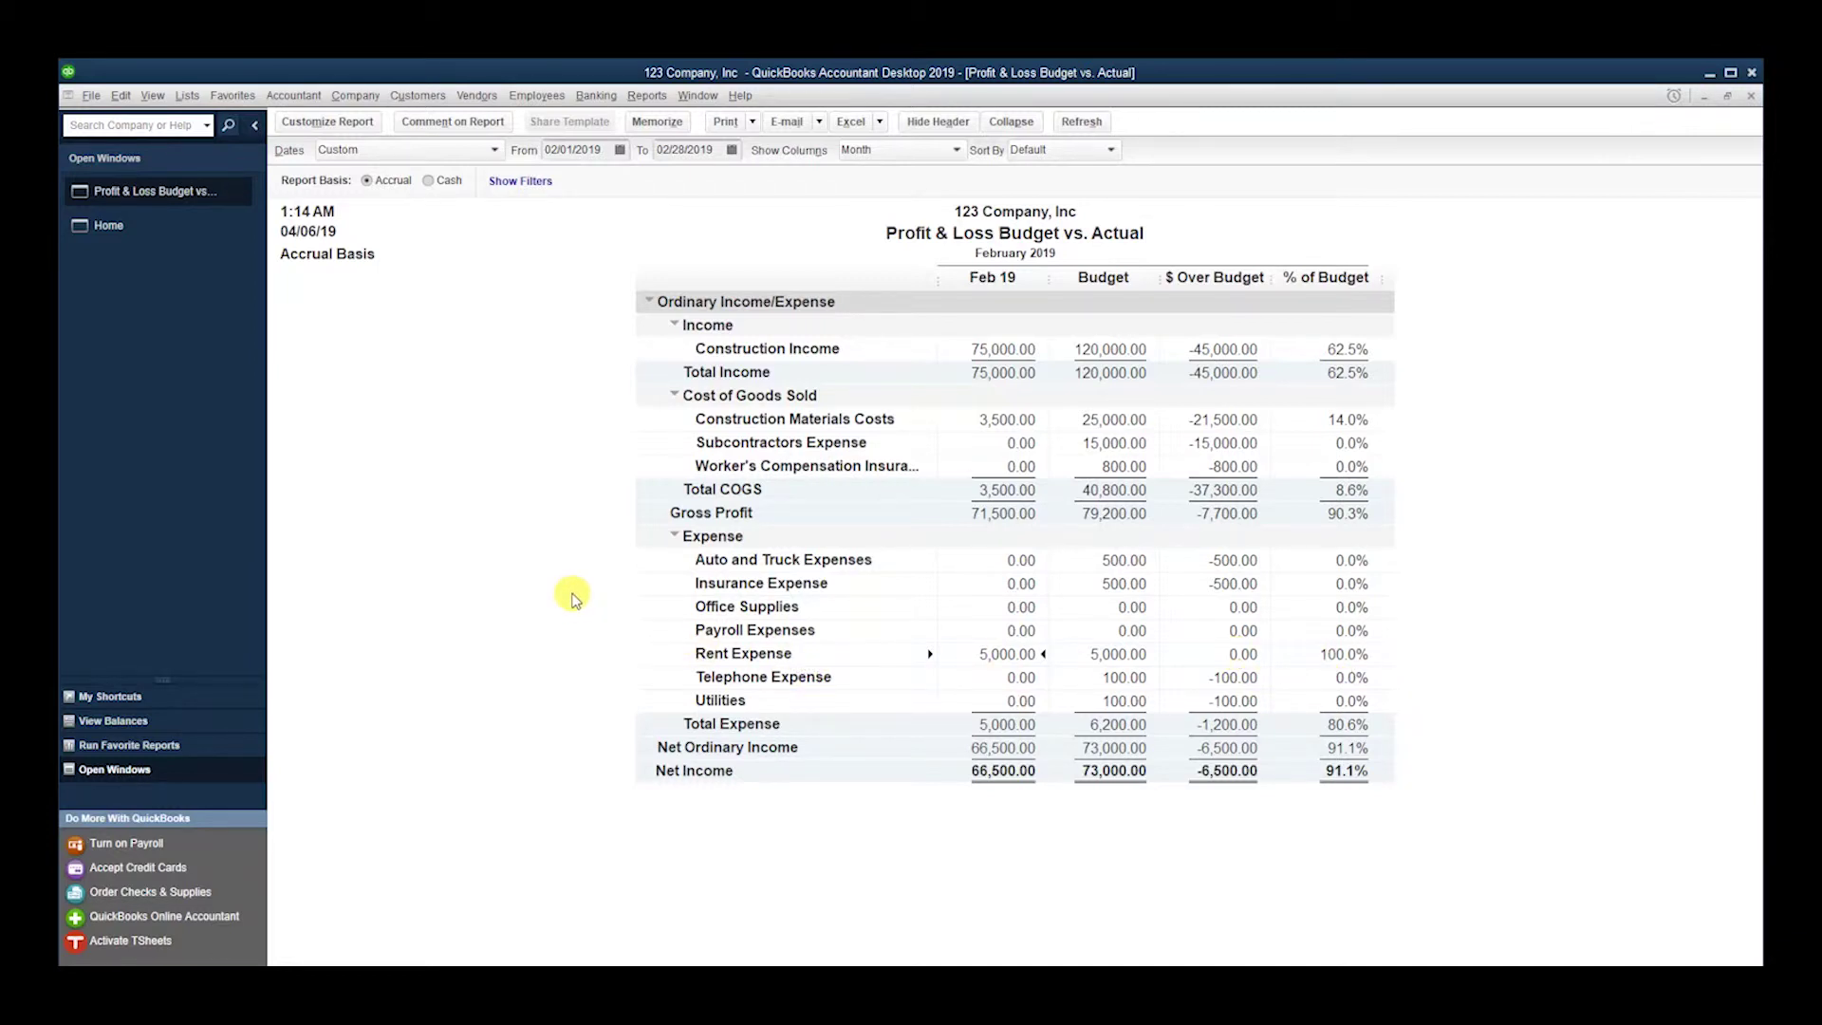
pyautogui.hotkey('ctrl', 'w')
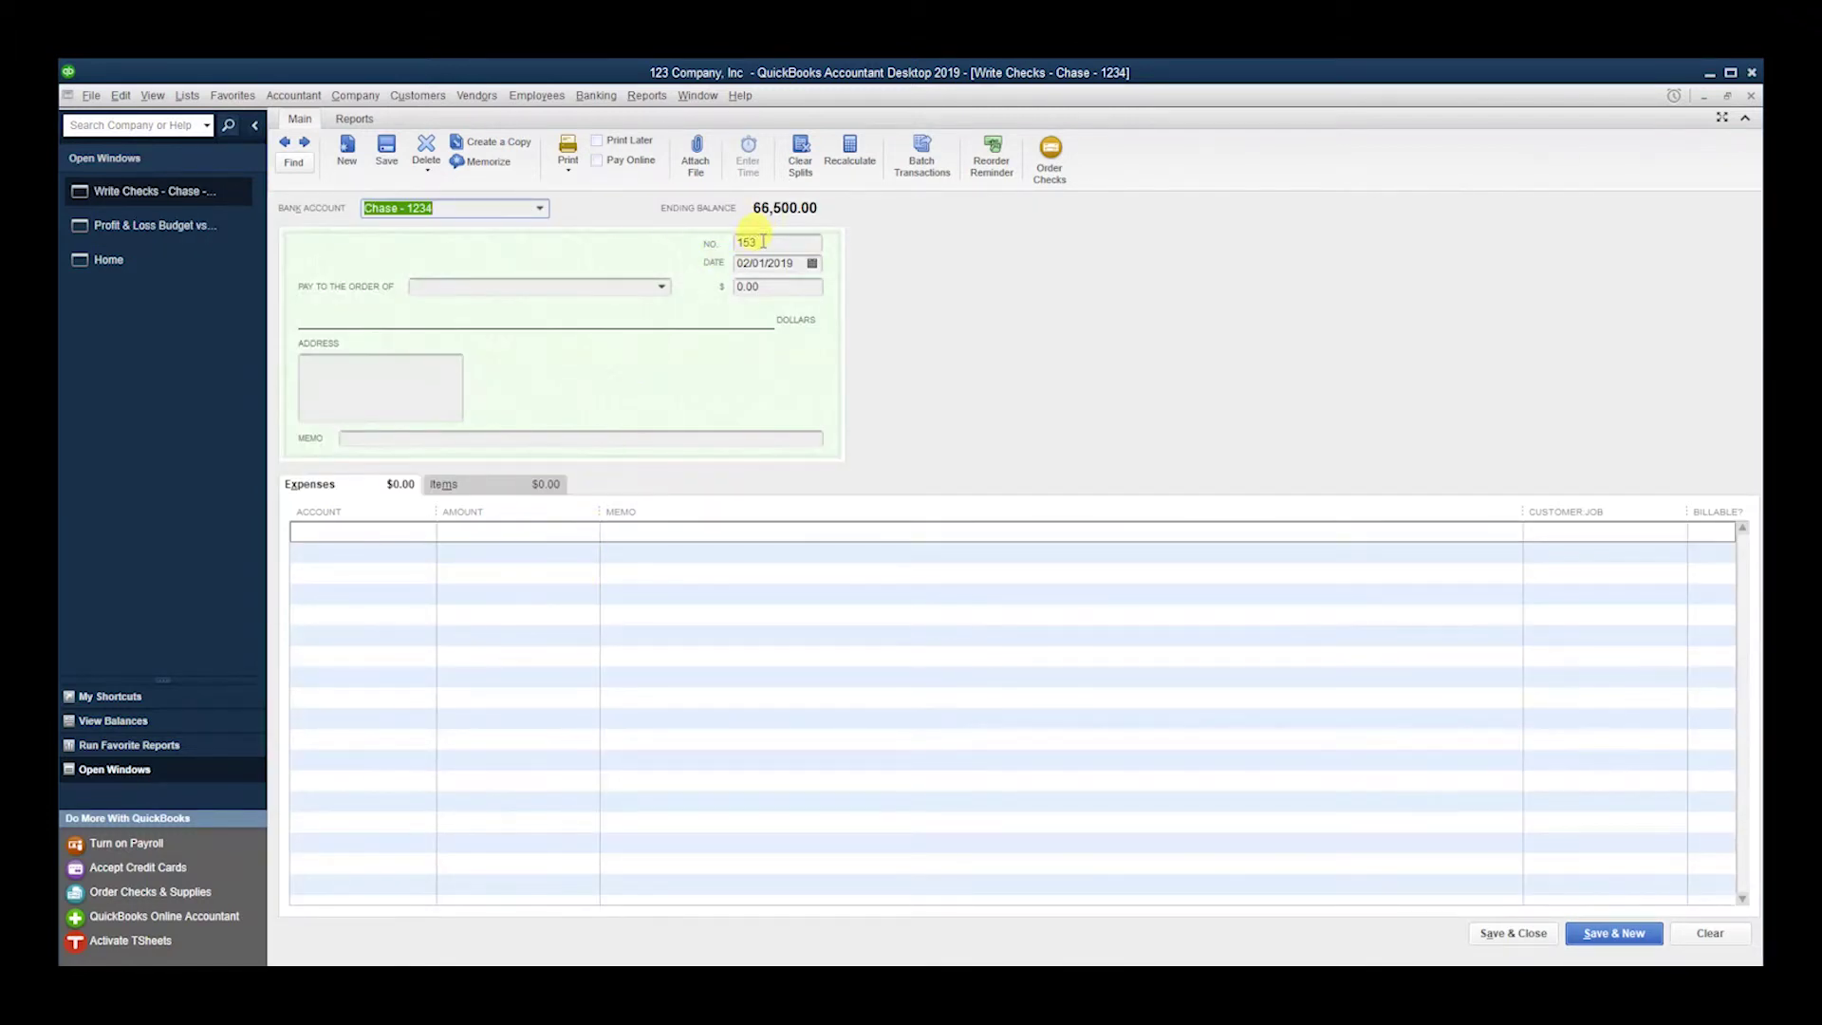
# Save a 500.00 check to new payee Insurance Company, charged to Insurance Expense.
pyautogui.click(764, 241)
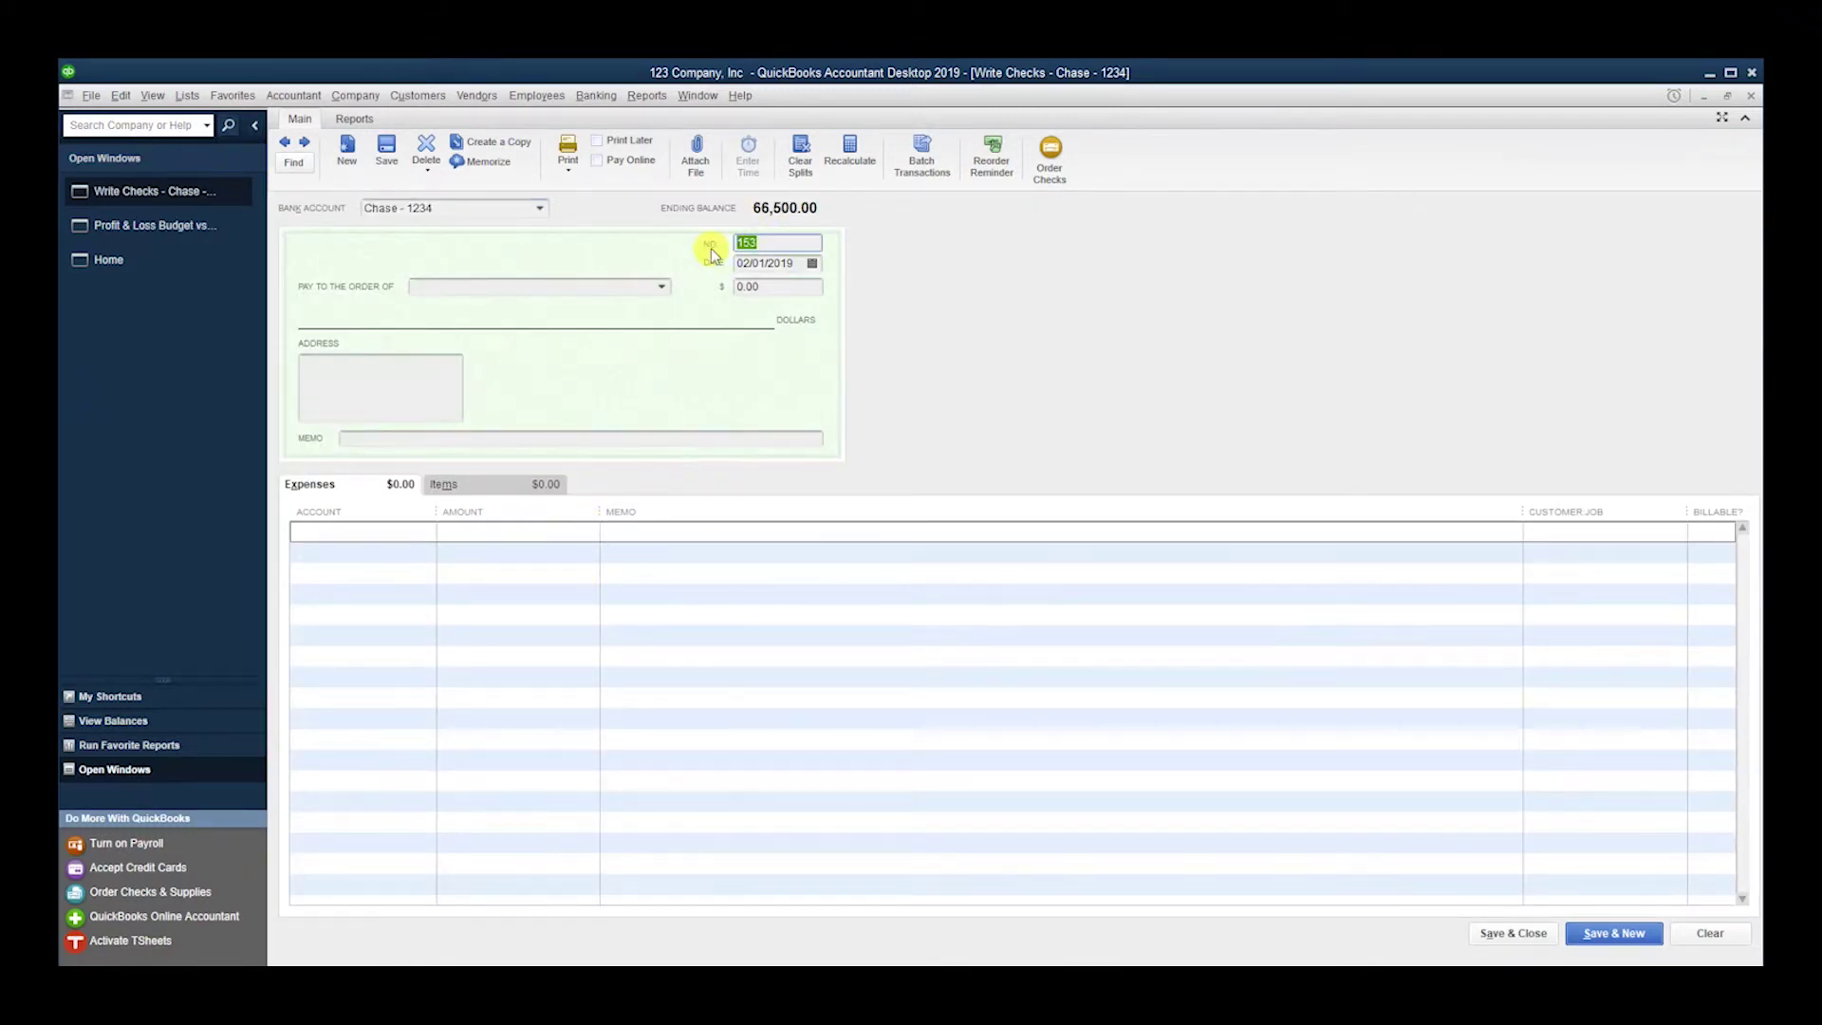
pyautogui.write('EFT')
pyautogui.press('Tab')
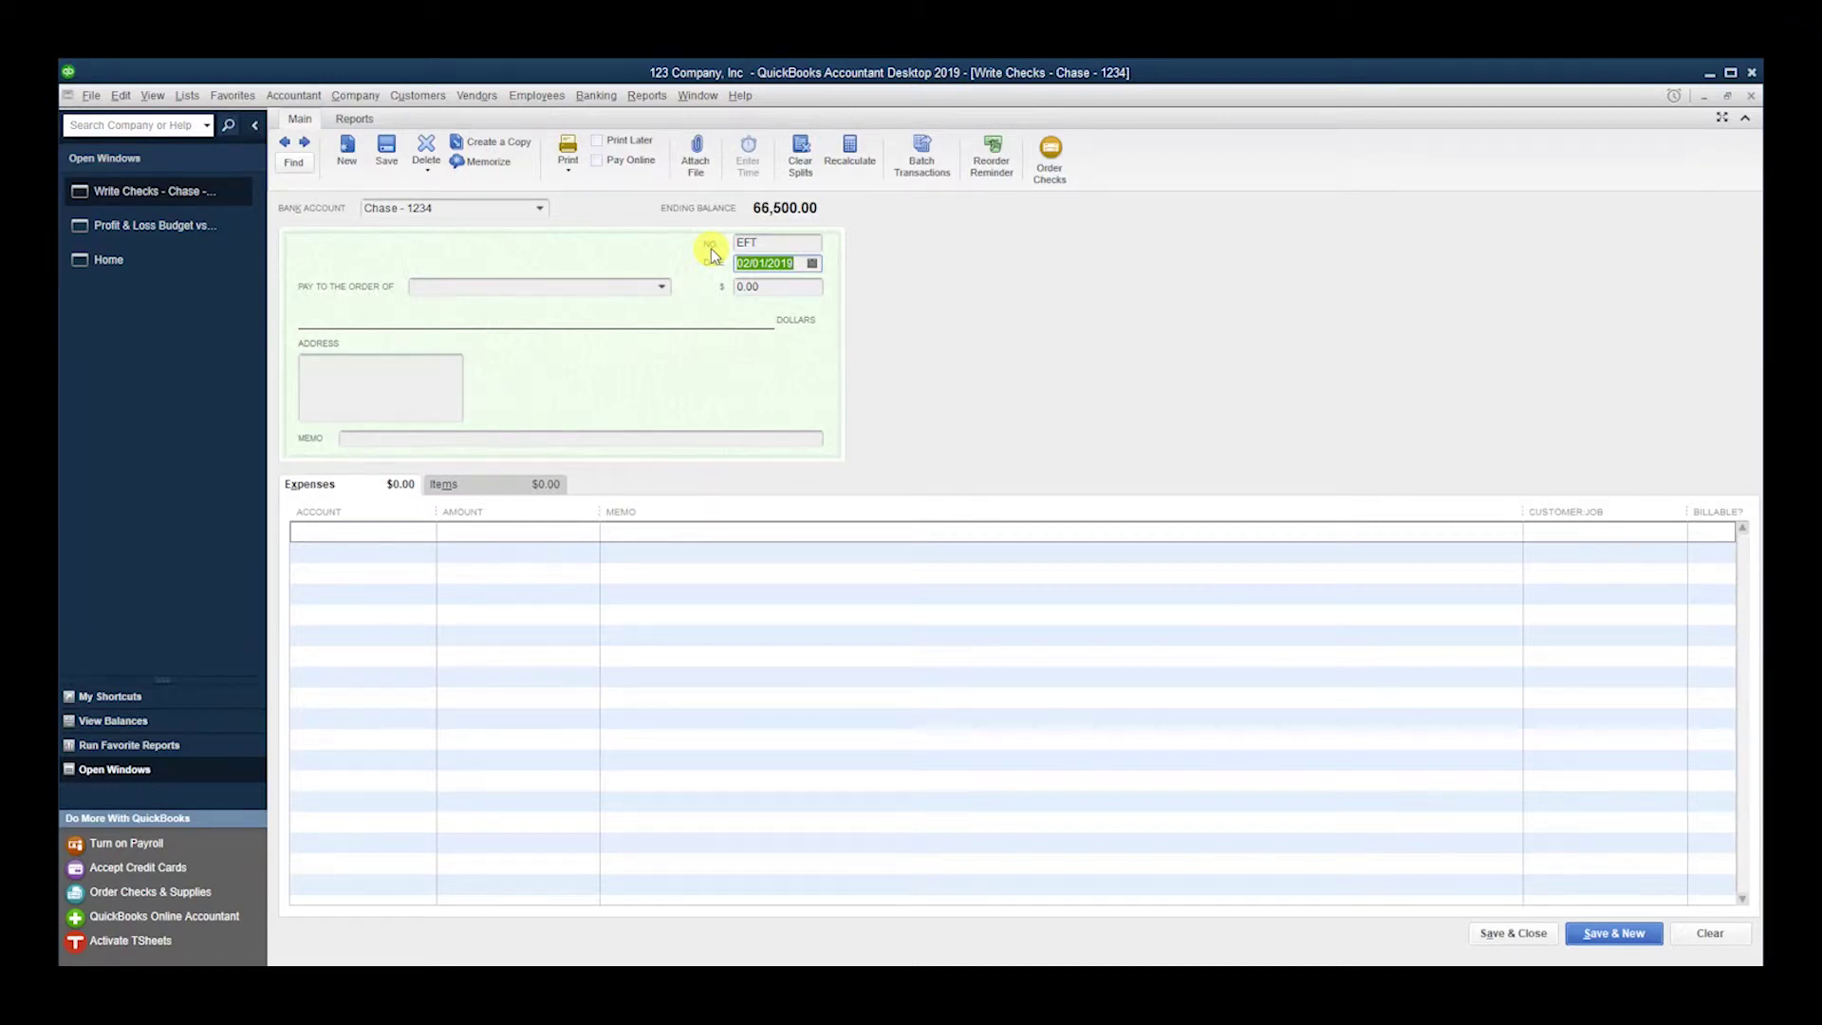
pyautogui.press('Tab')
pyautogui.write('Insurance C')
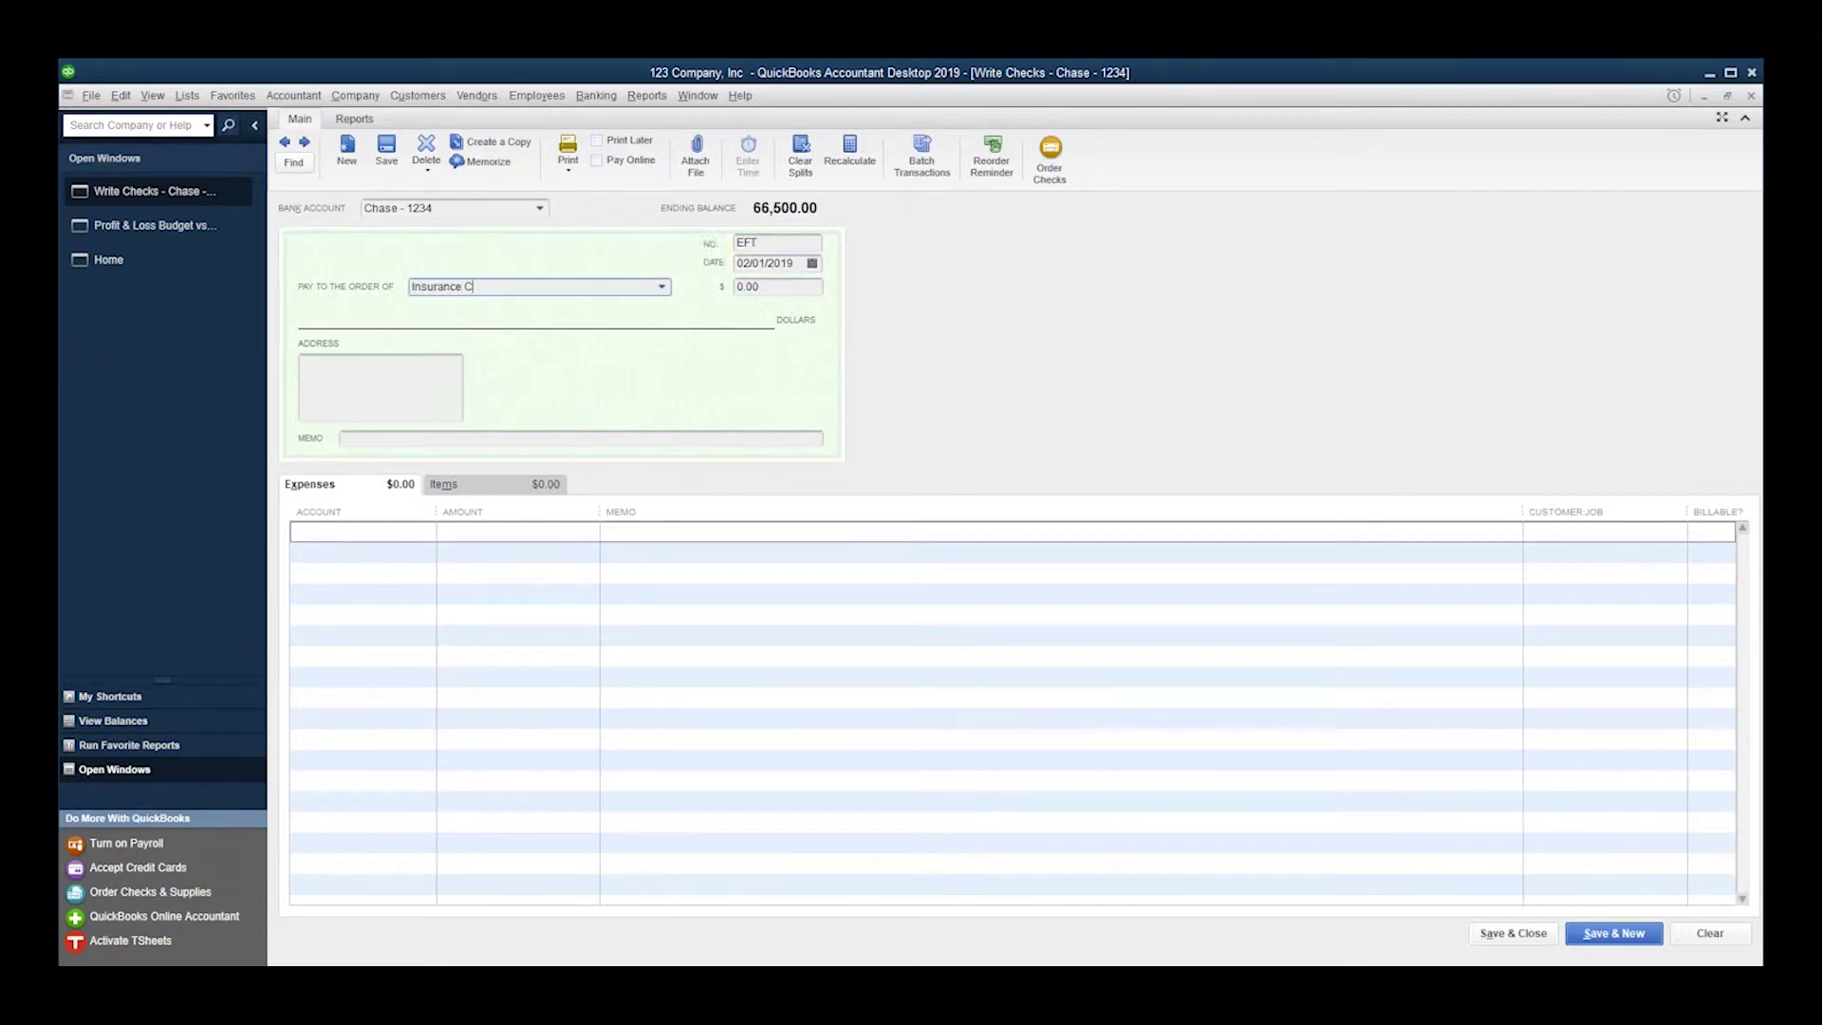
pyautogui.write('ompan')
pyautogui.write('y')
pyautogui.press('Tab')
pyautogui.click(521, 371)
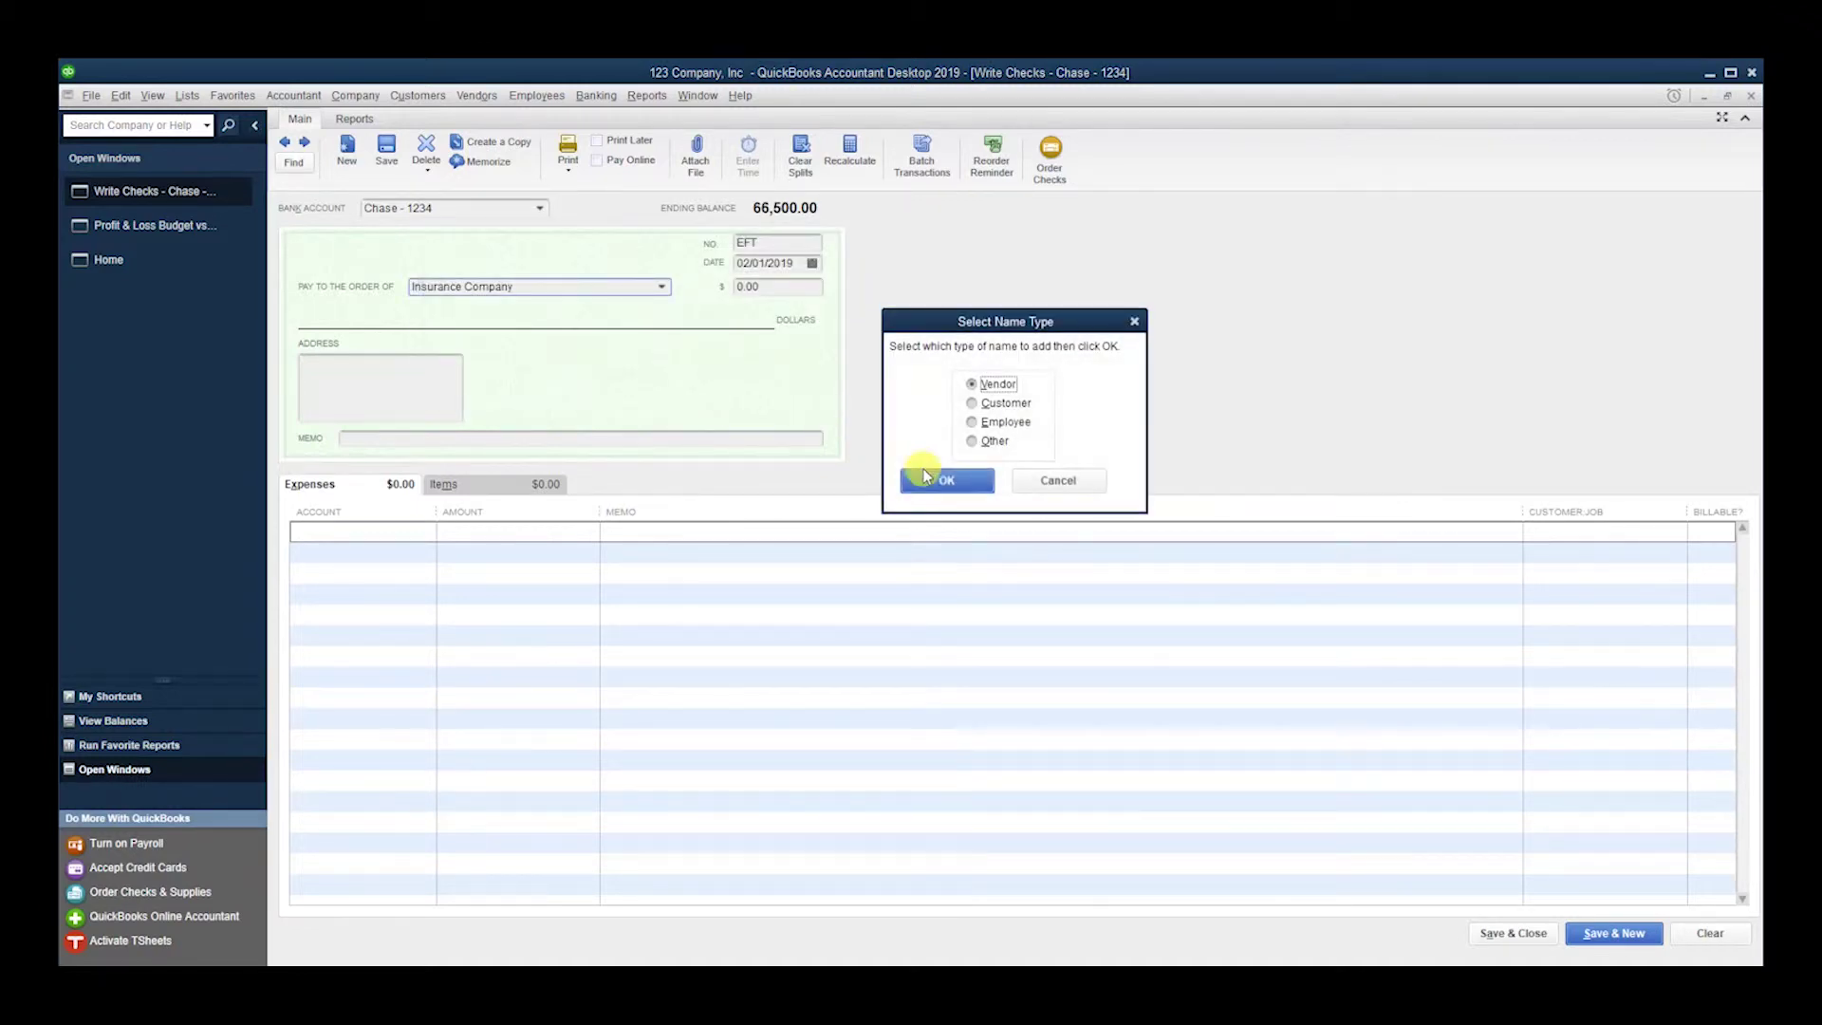
pyautogui.click(928, 478)
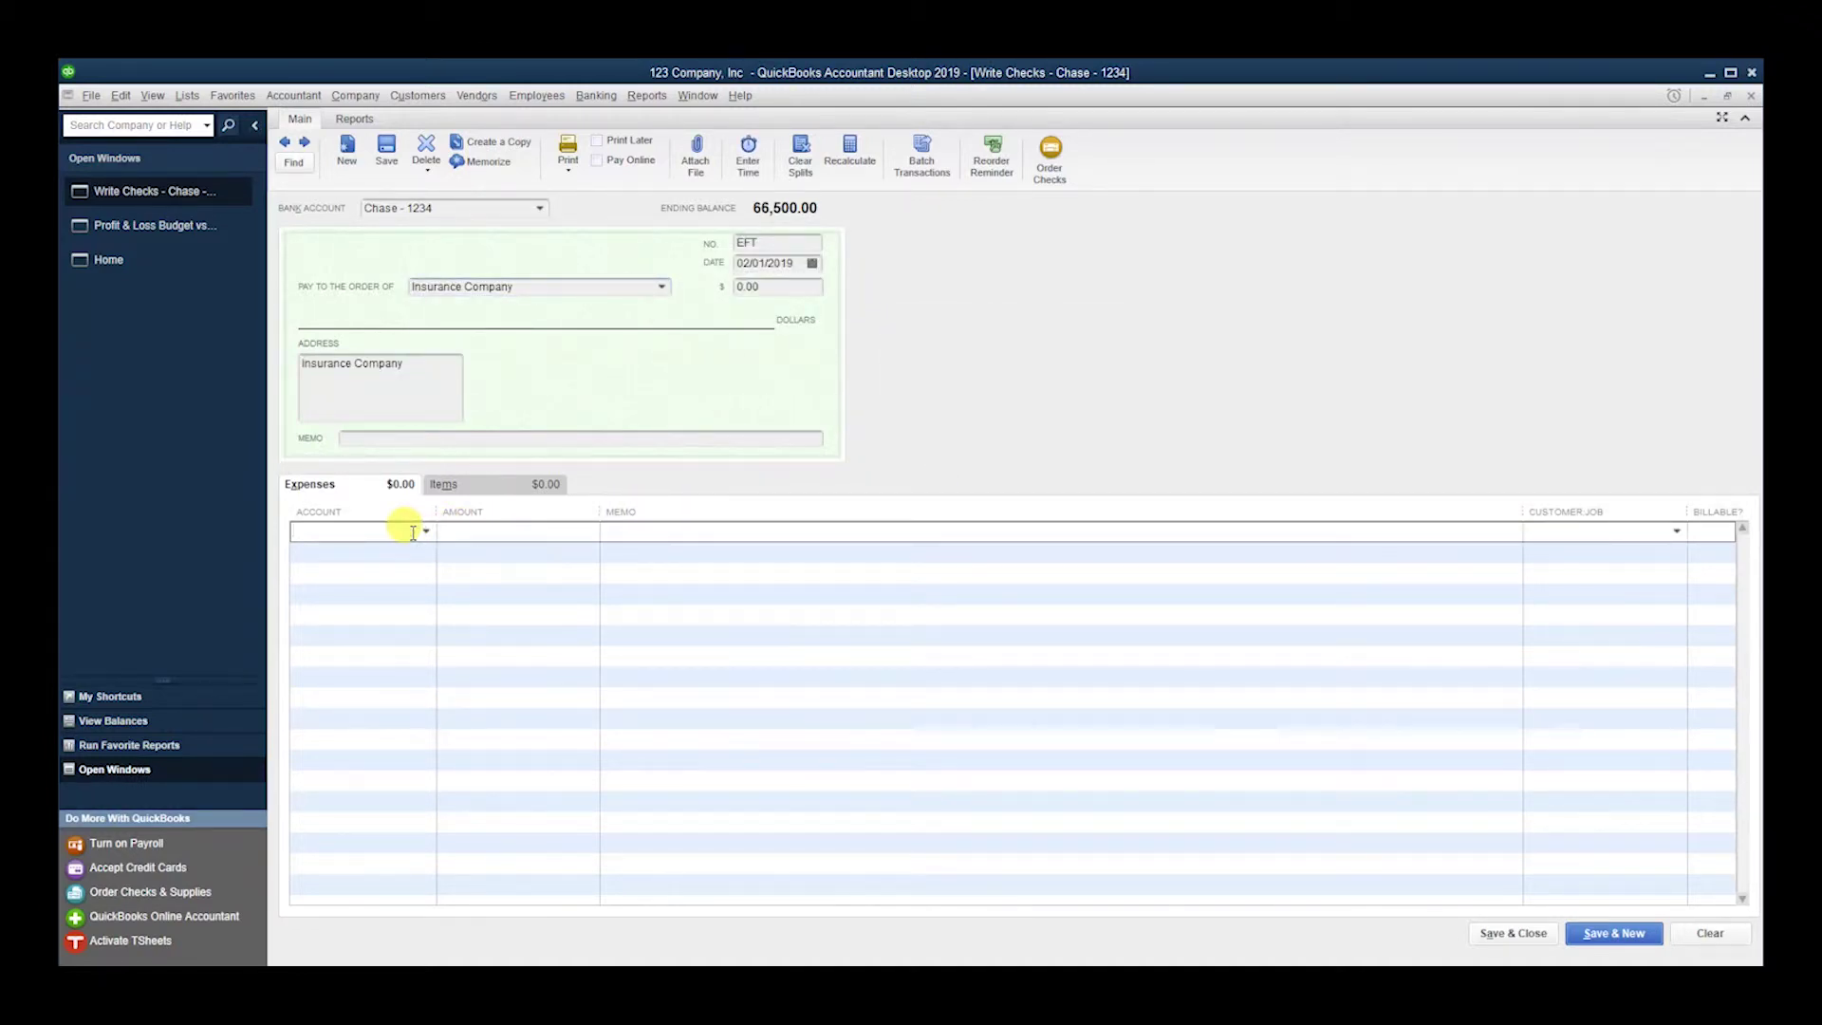
pyautogui.write('Insurance Expense')
pyautogui.press('Tab')
pyautogui.write('500')
pyautogui.press('Tab')
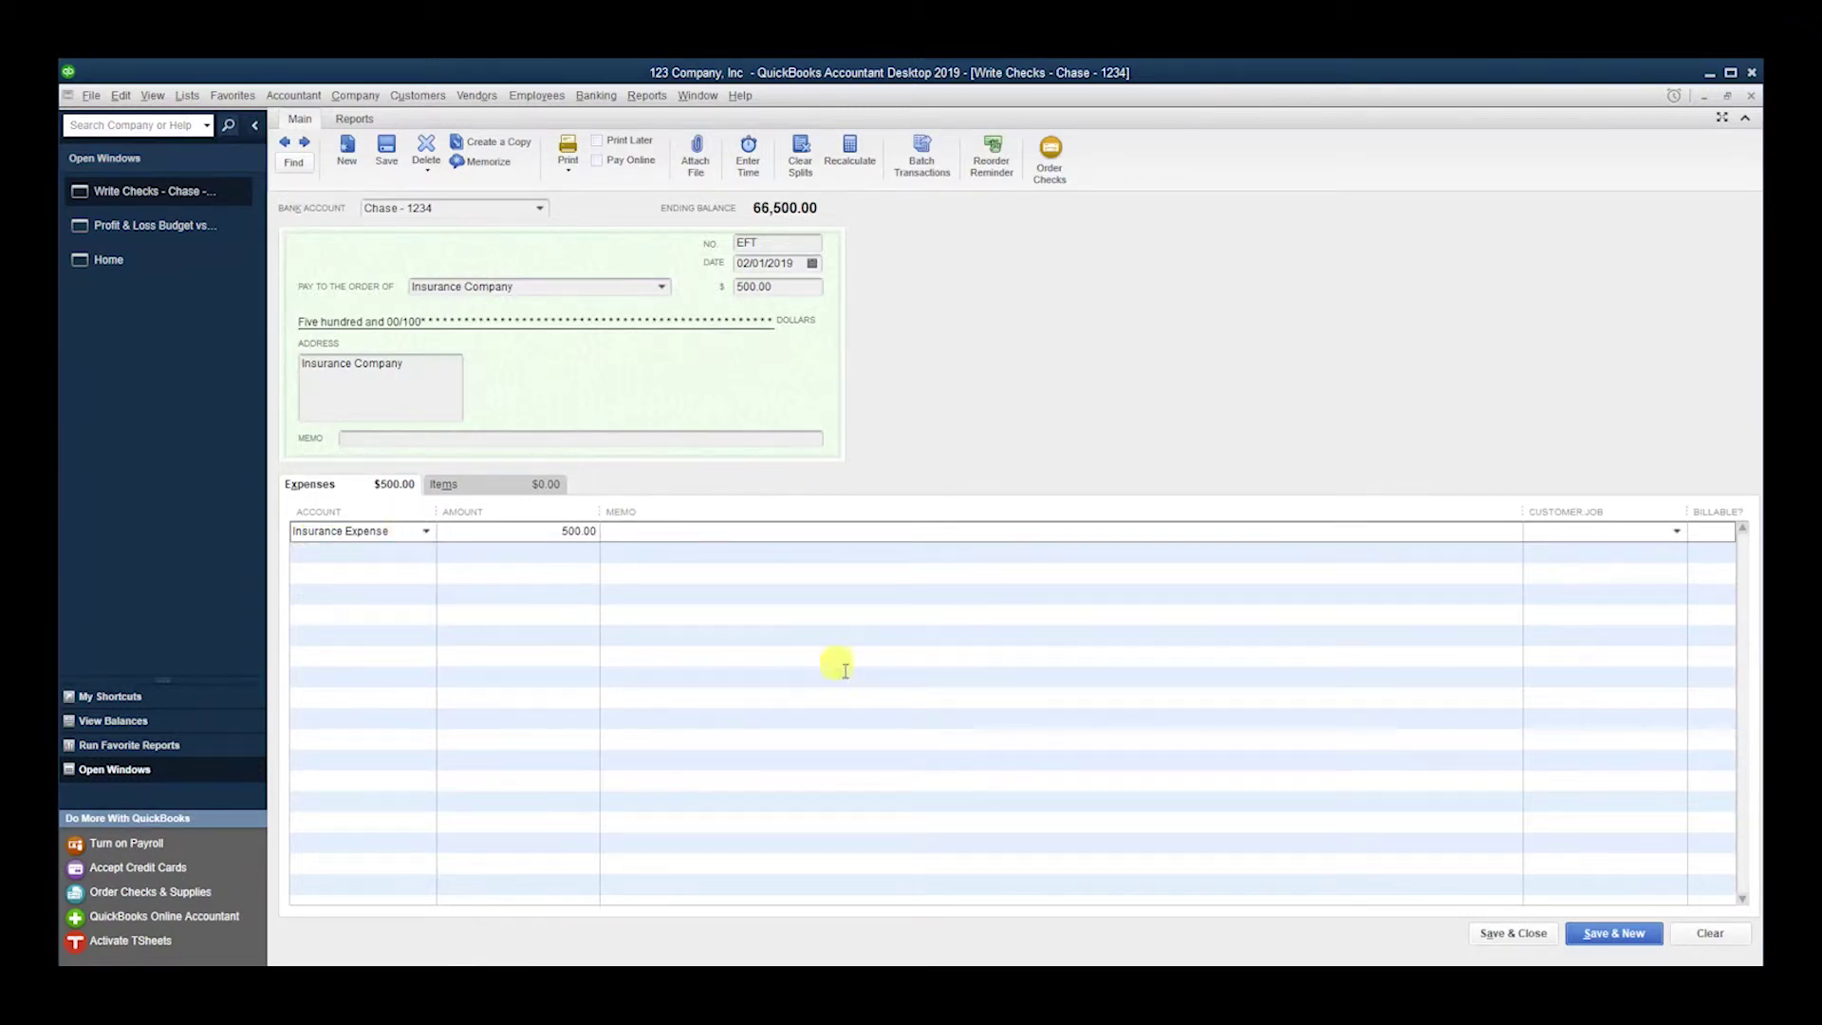
pyautogui.click(1513, 933)
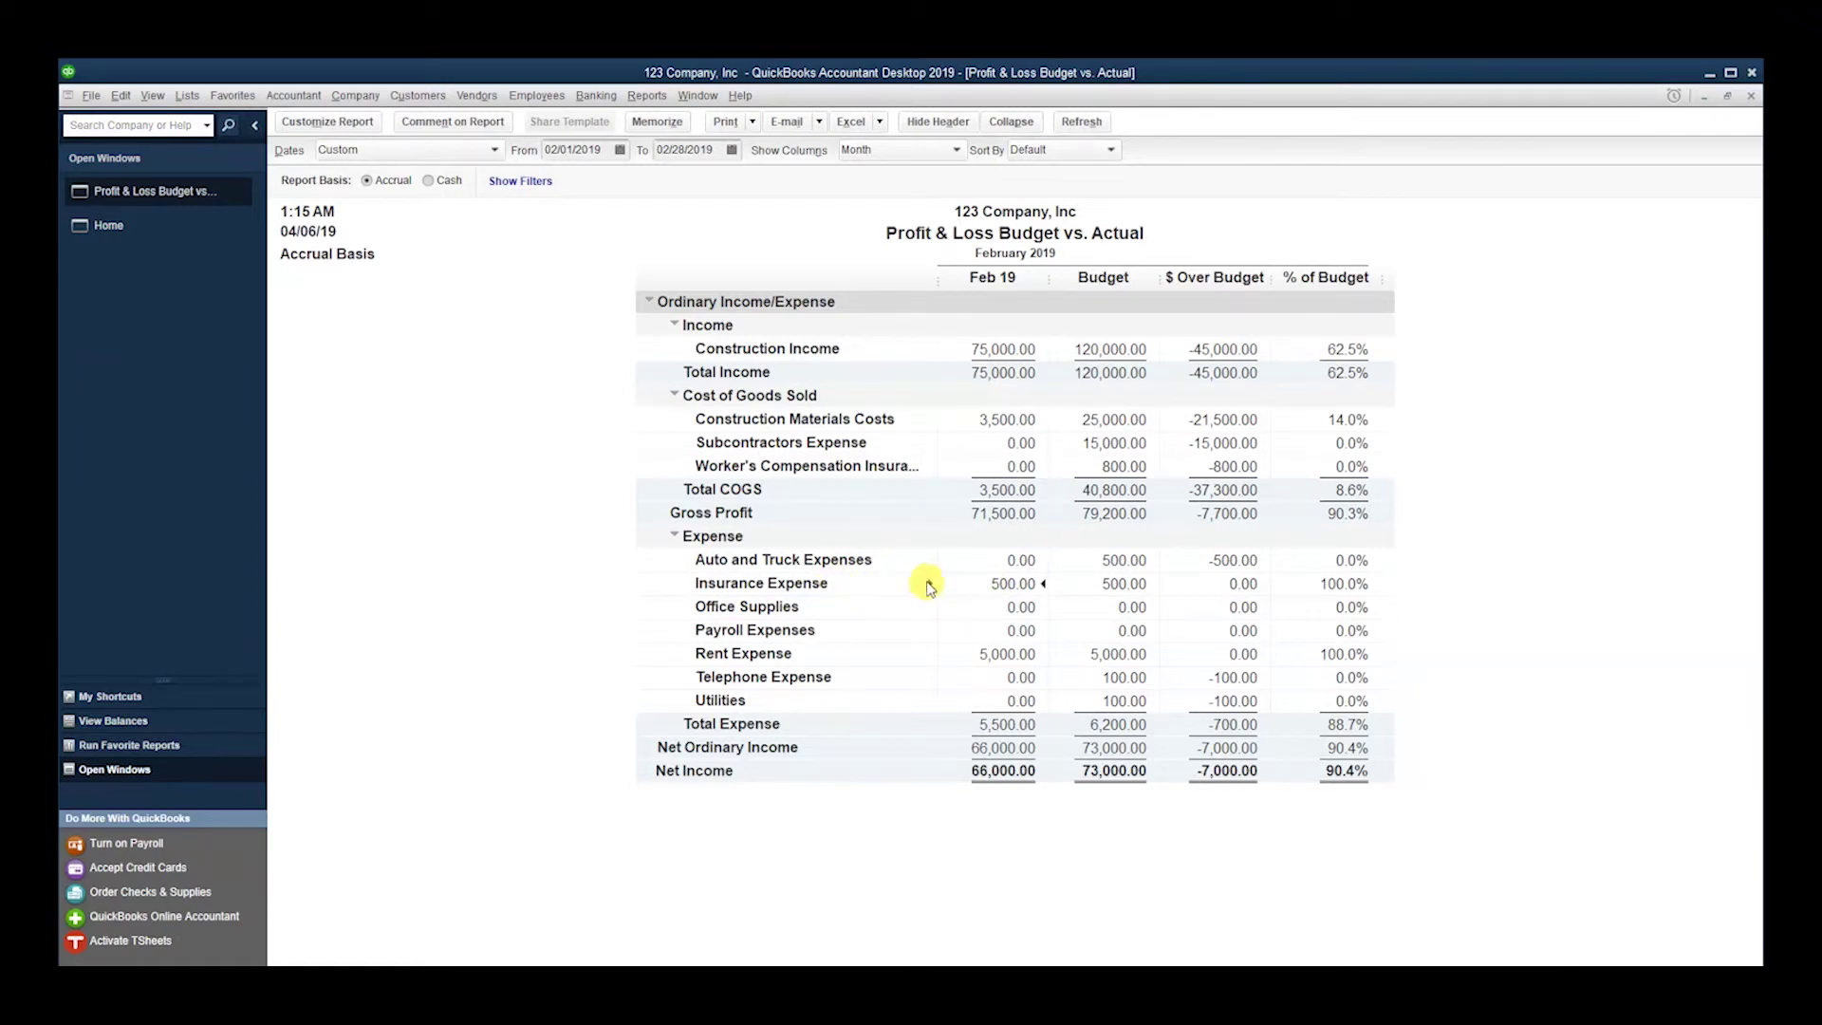
pyautogui.doubleClick(999, 585)
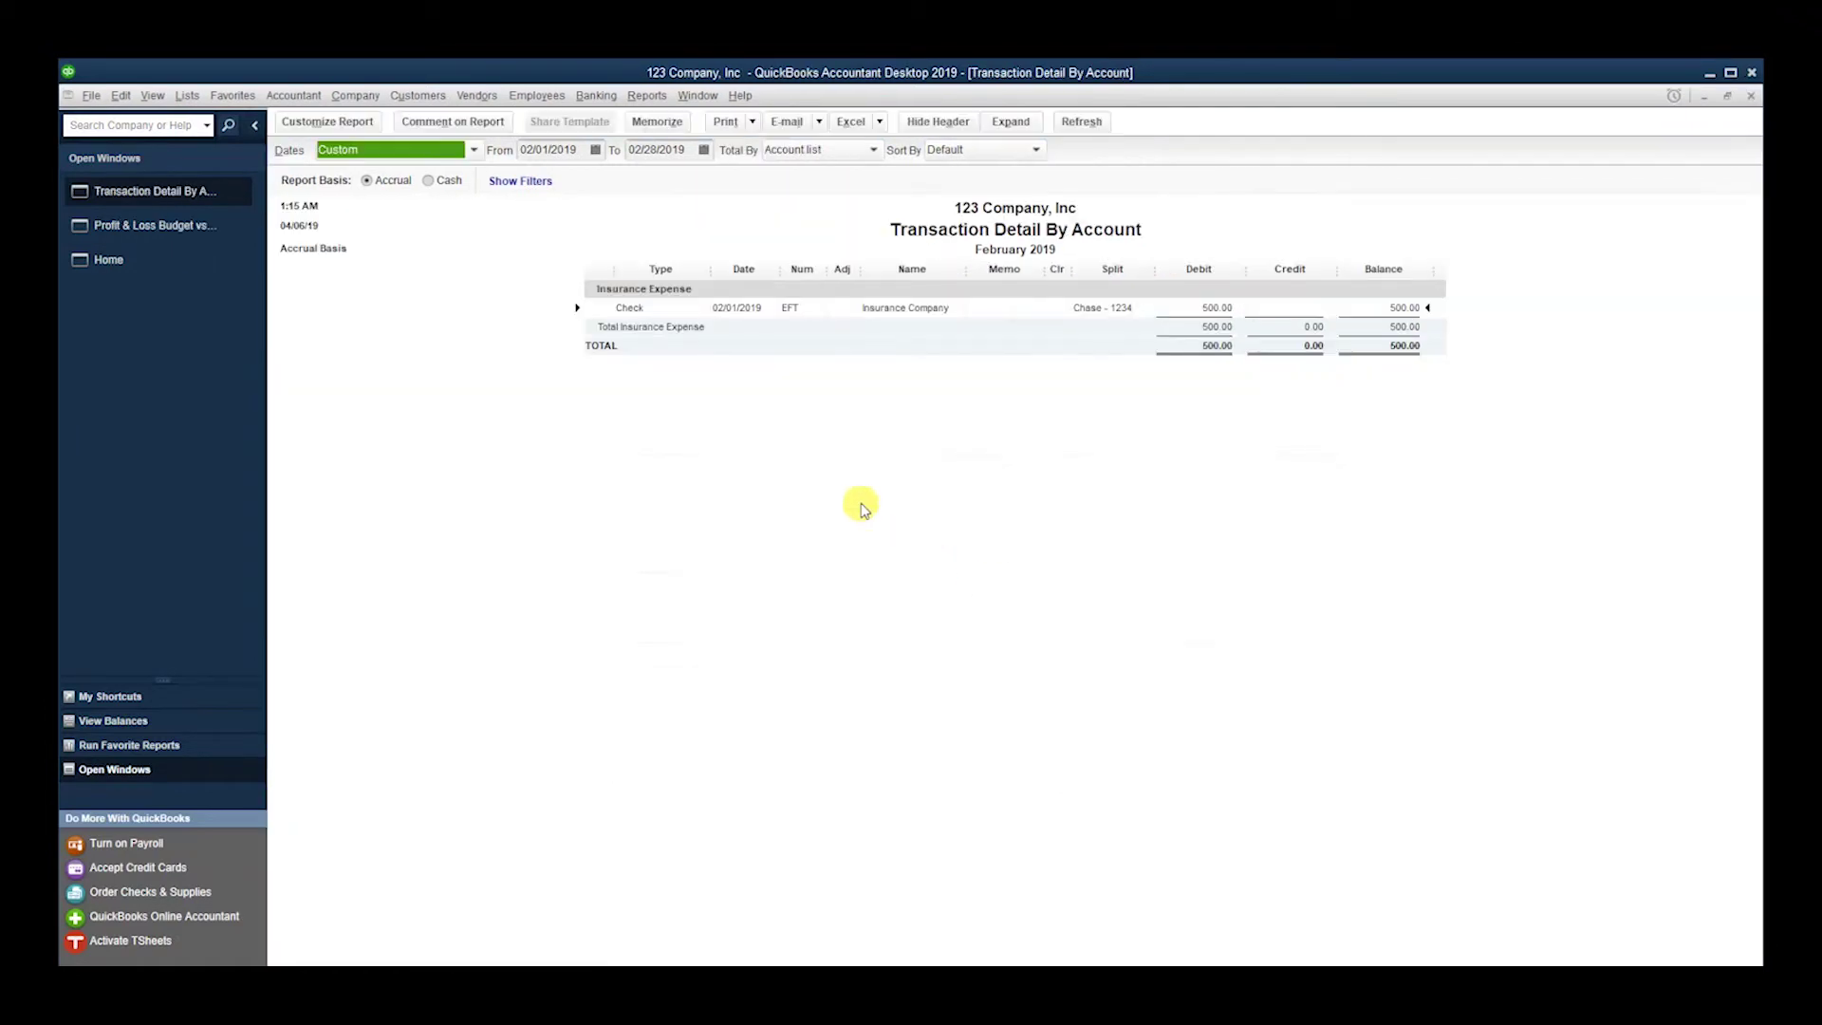
pyautogui.doubleClick(870, 312)
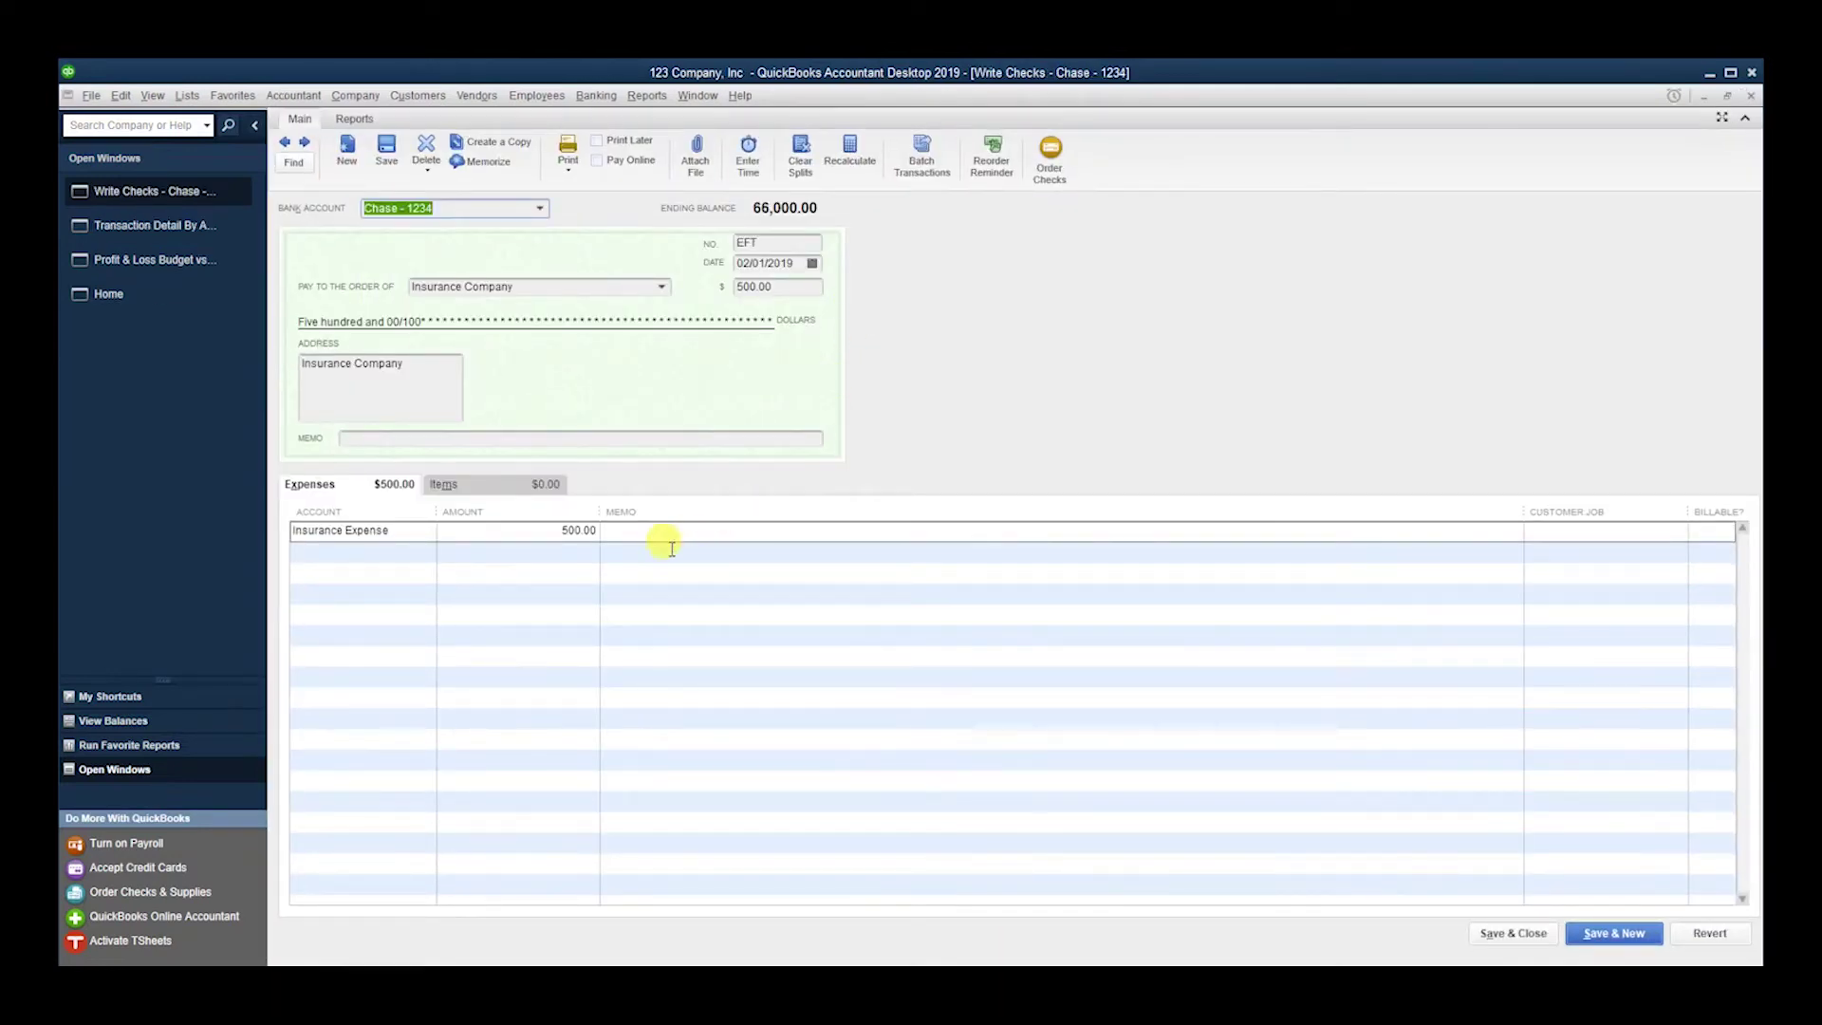
pyautogui.press('Escape')
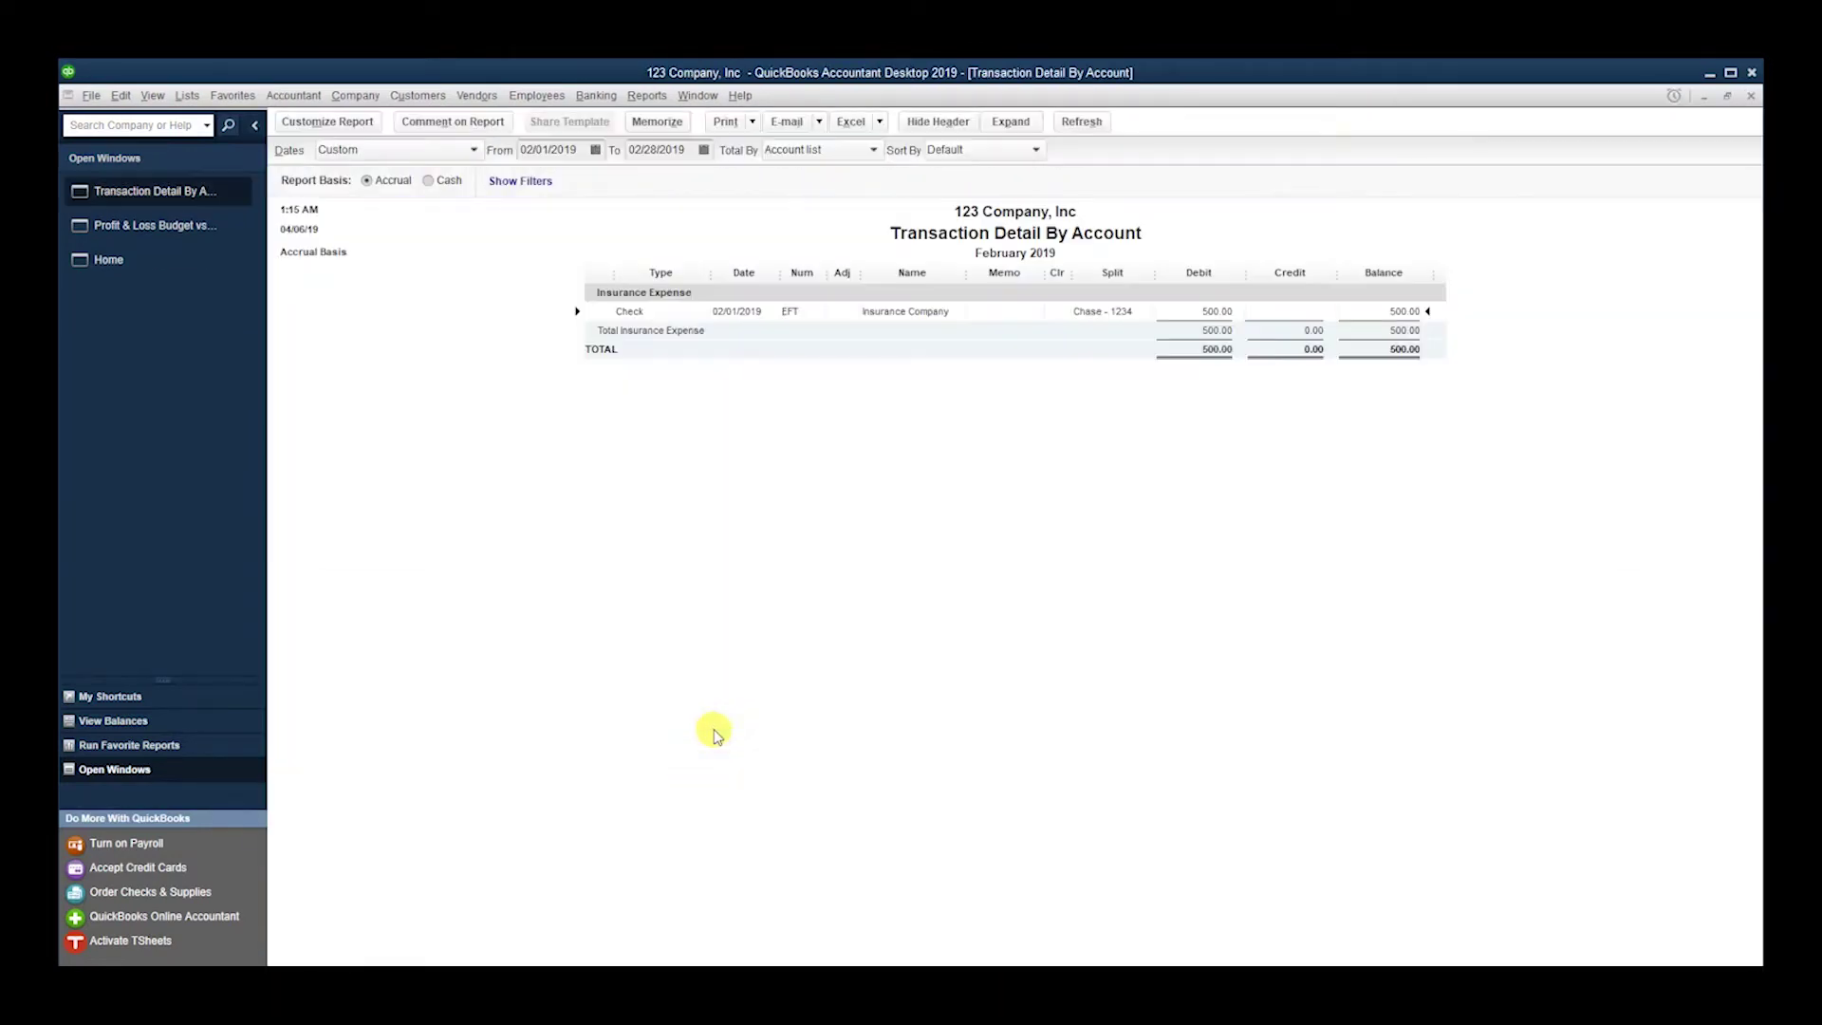
pyautogui.press('Escape')
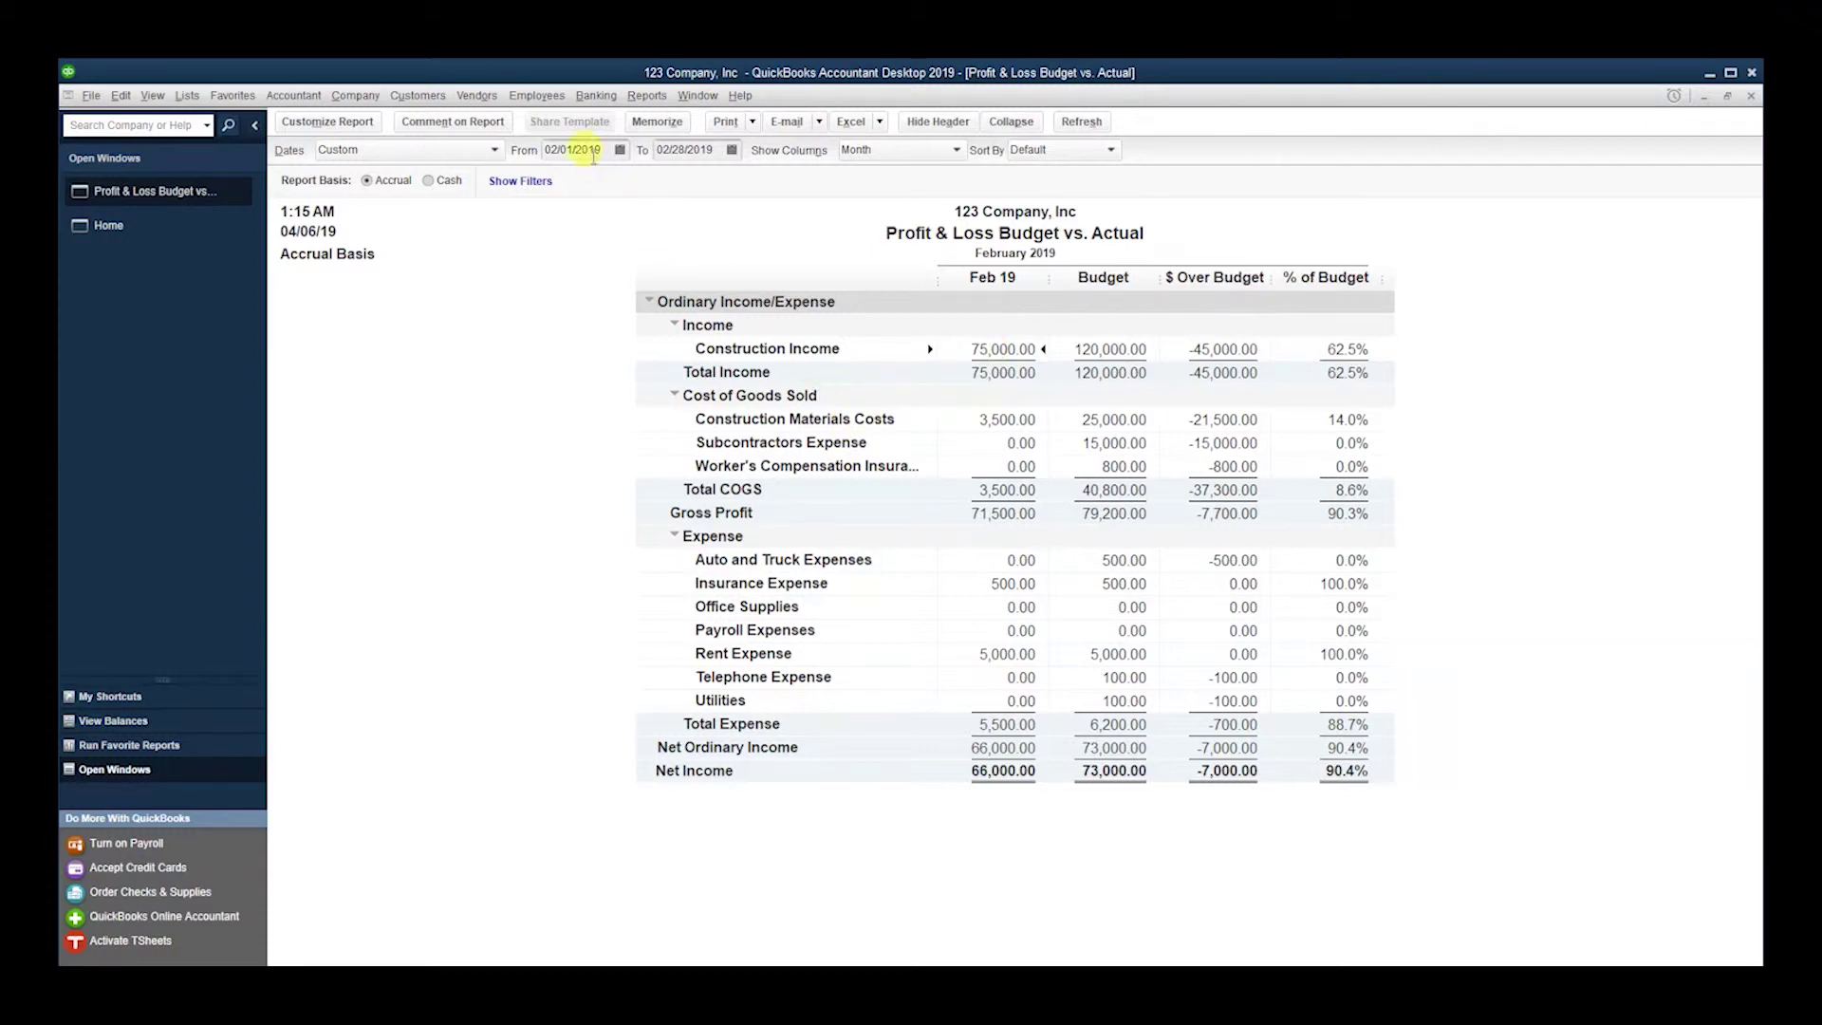
# Fill in a Make Deposits line: 789 Main Street, Construction Income, 25,000.00.
pyautogui.click(588, 98)
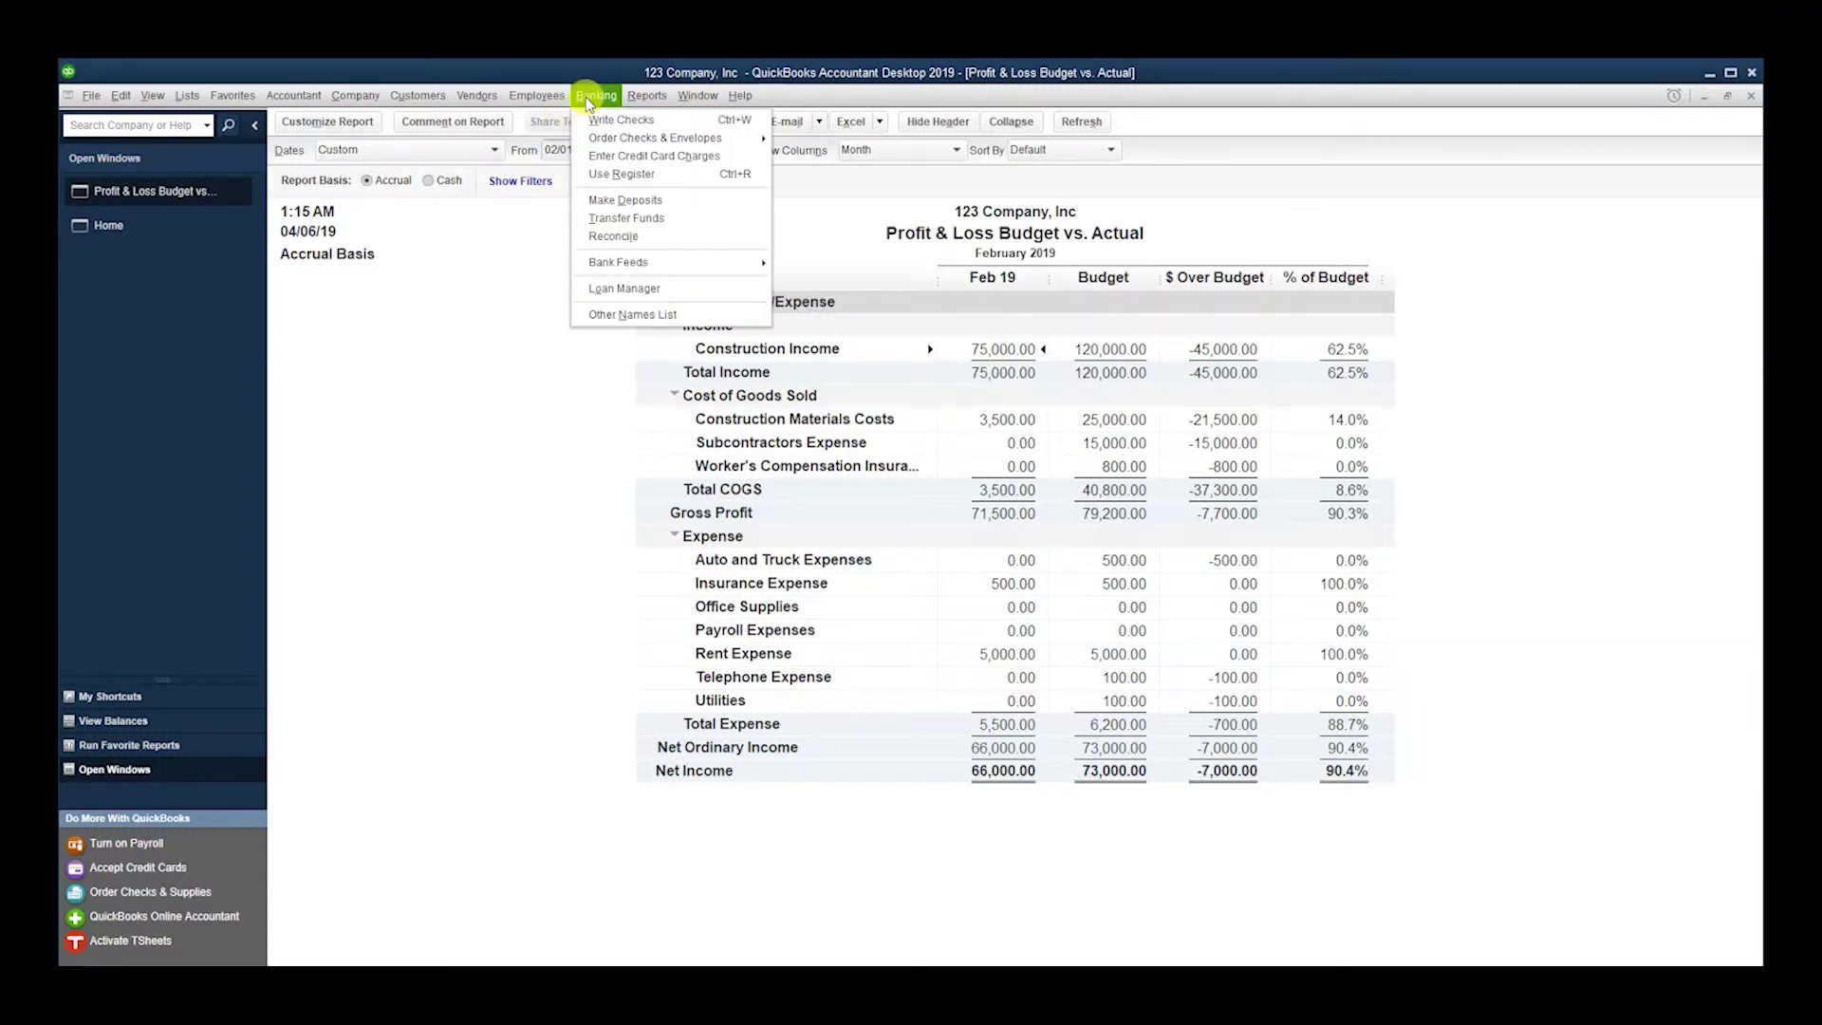
pyautogui.click(603, 194)
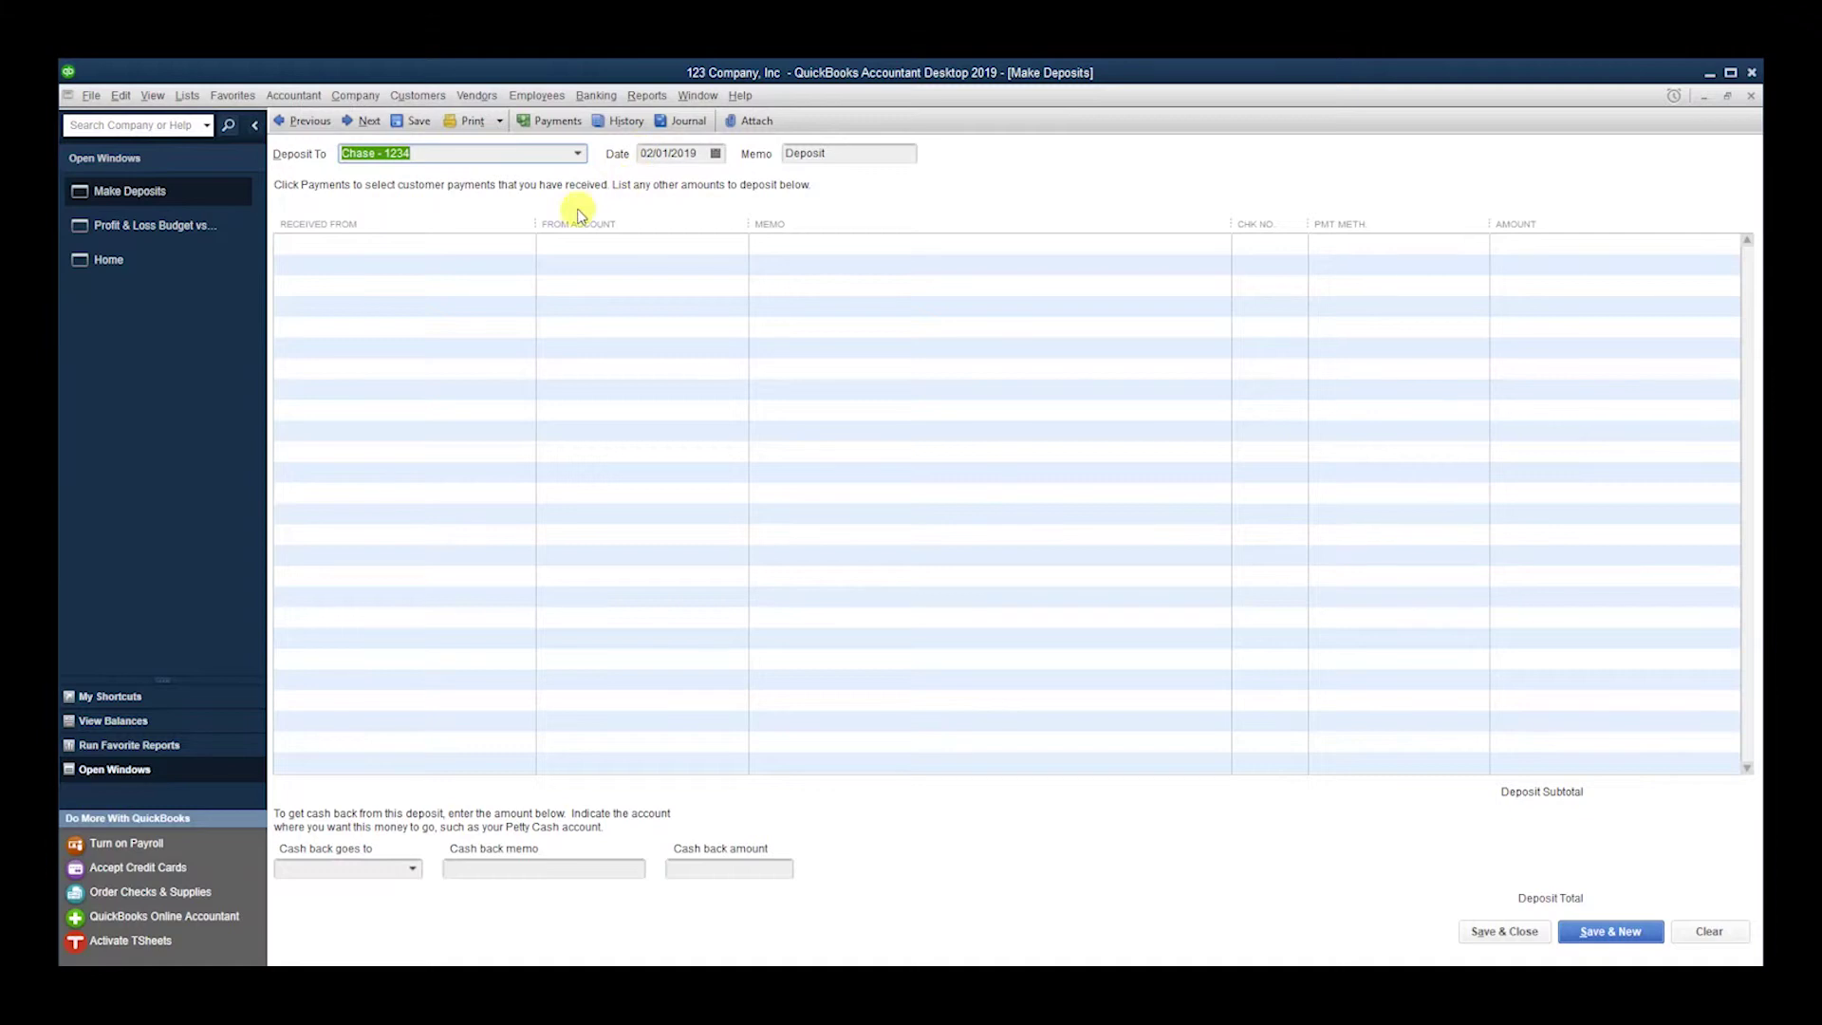
pyautogui.click(491, 245)
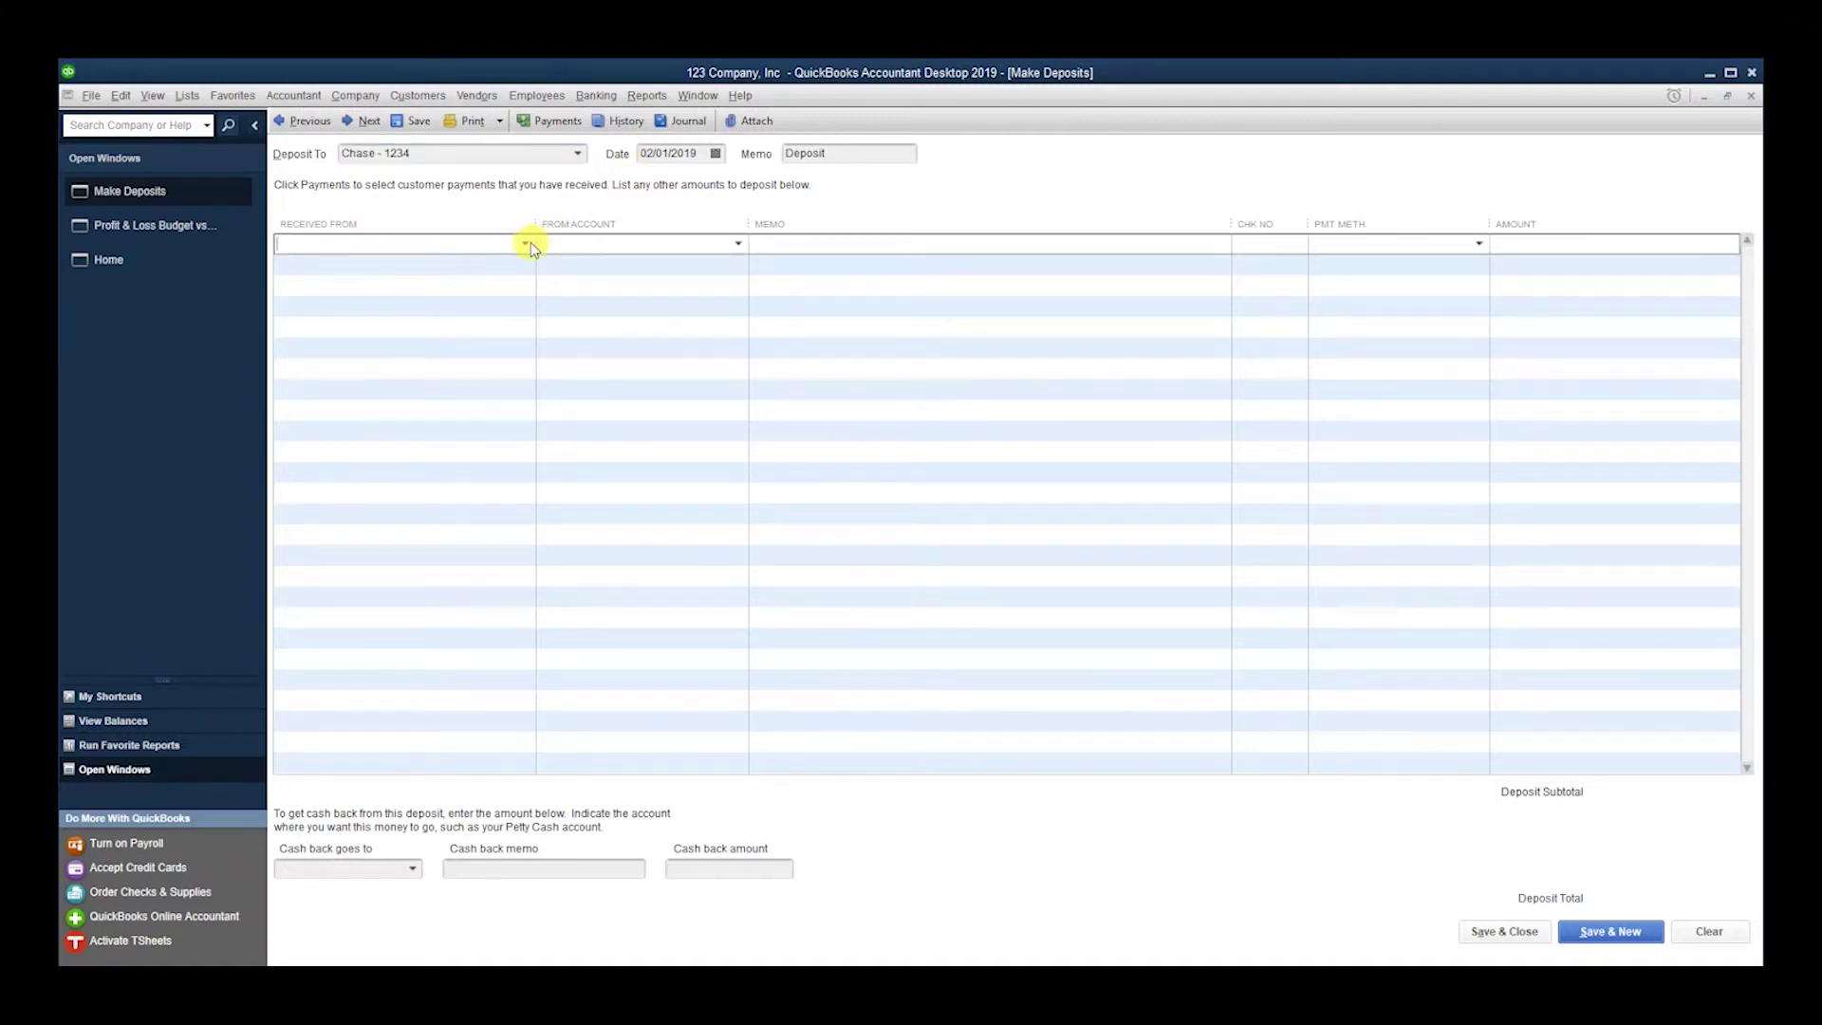
pyautogui.click(526, 245)
pyautogui.click(506, 295)
pyautogui.click(526, 245)
pyautogui.click(505, 311)
pyautogui.click(566, 247)
pyautogui.write('con')
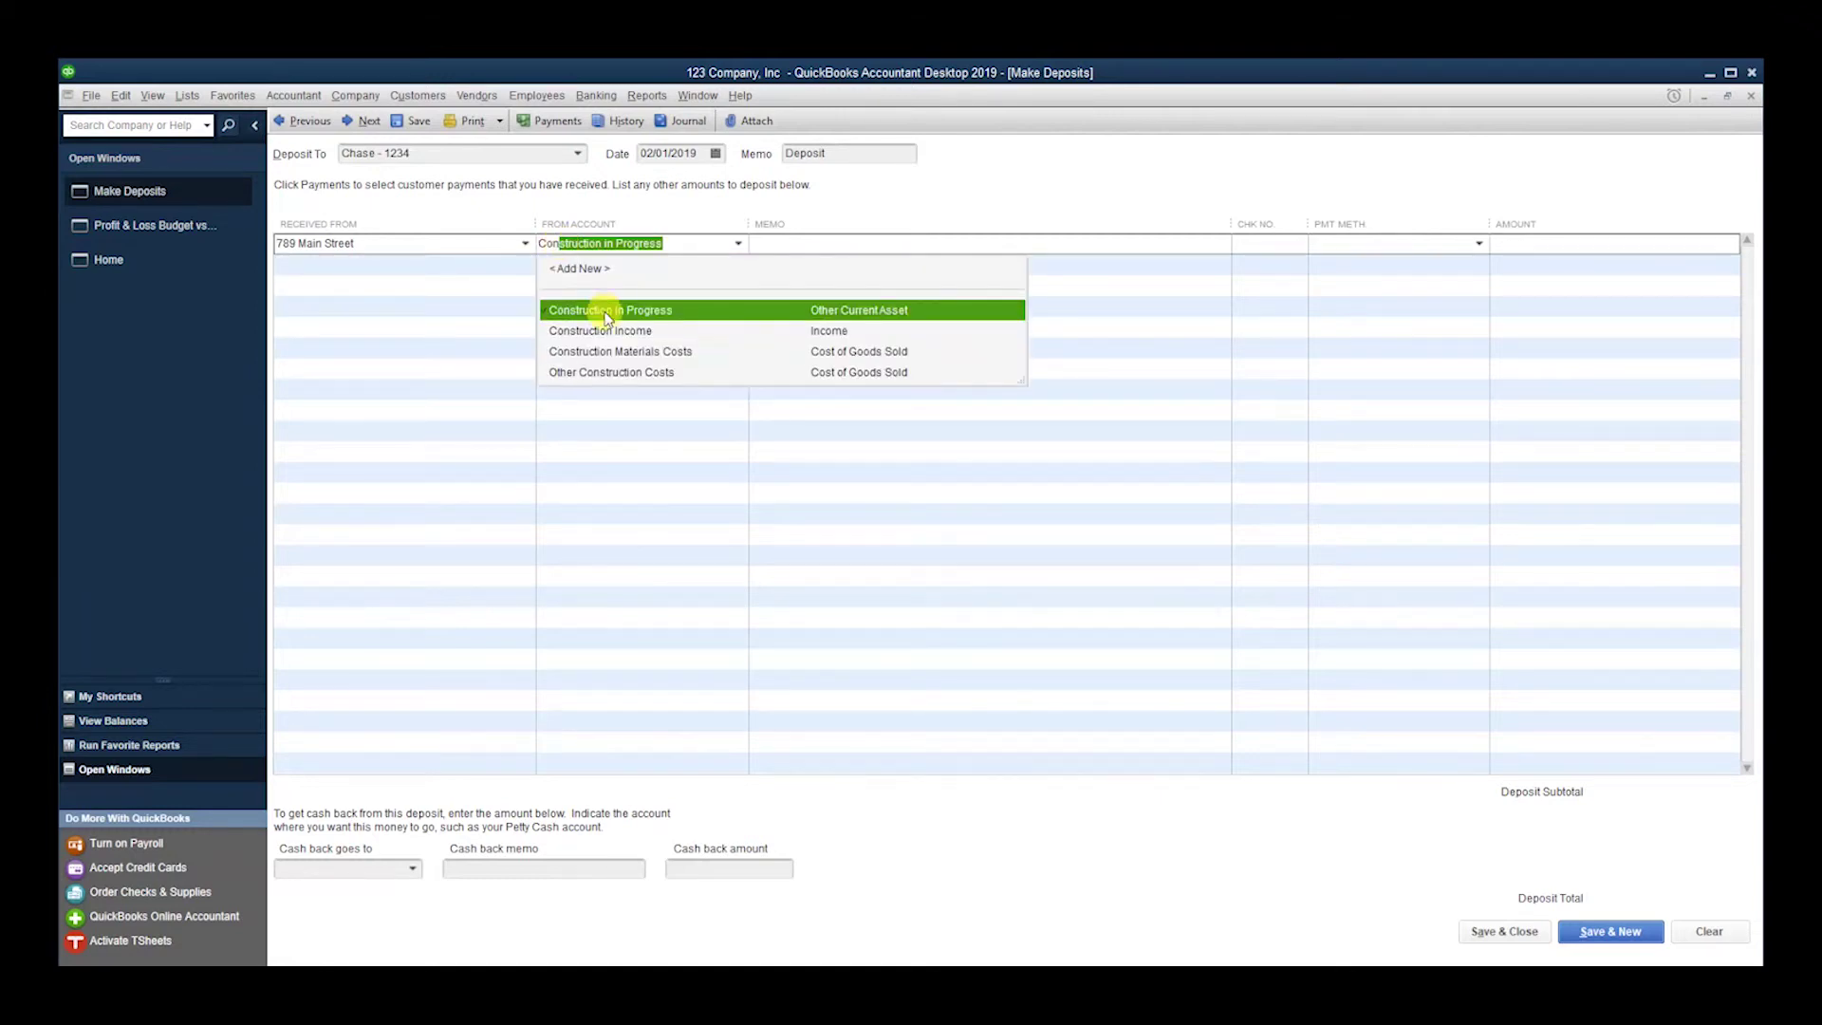
pyautogui.click(598, 319)
pyautogui.press('Tab')
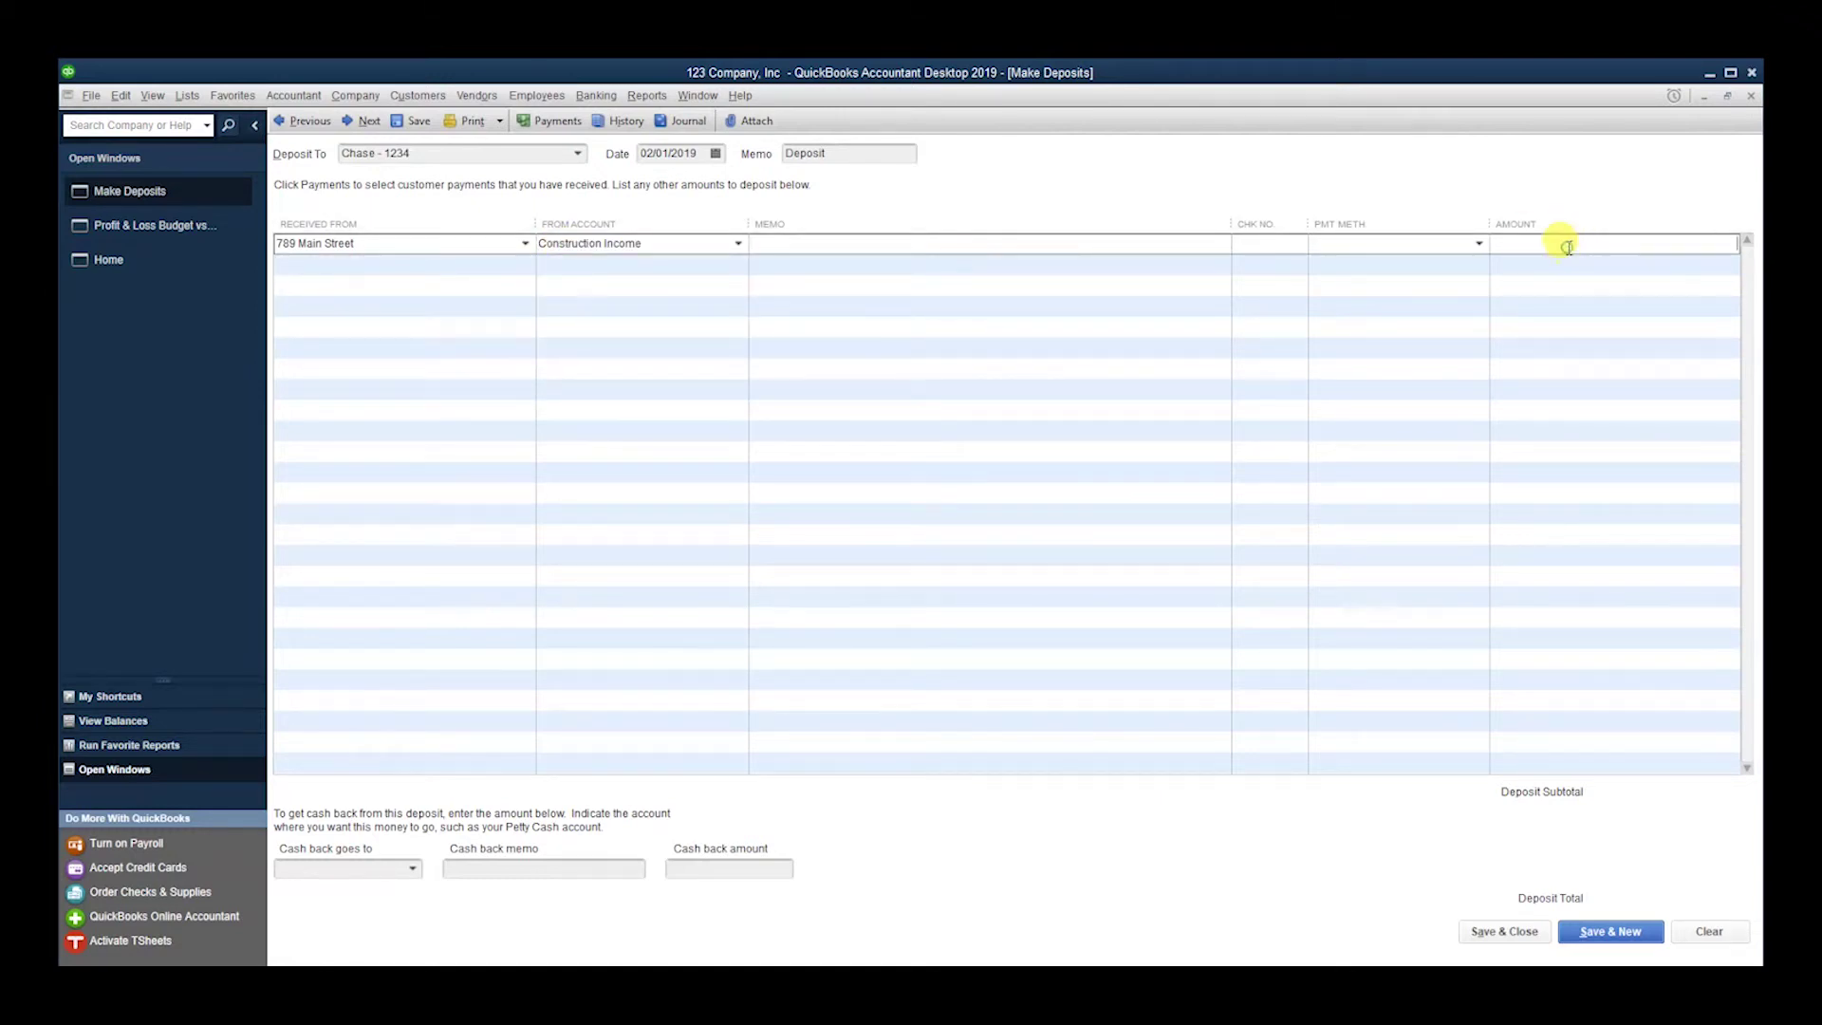
pyautogui.write('25000')
pyautogui.press('Tab')
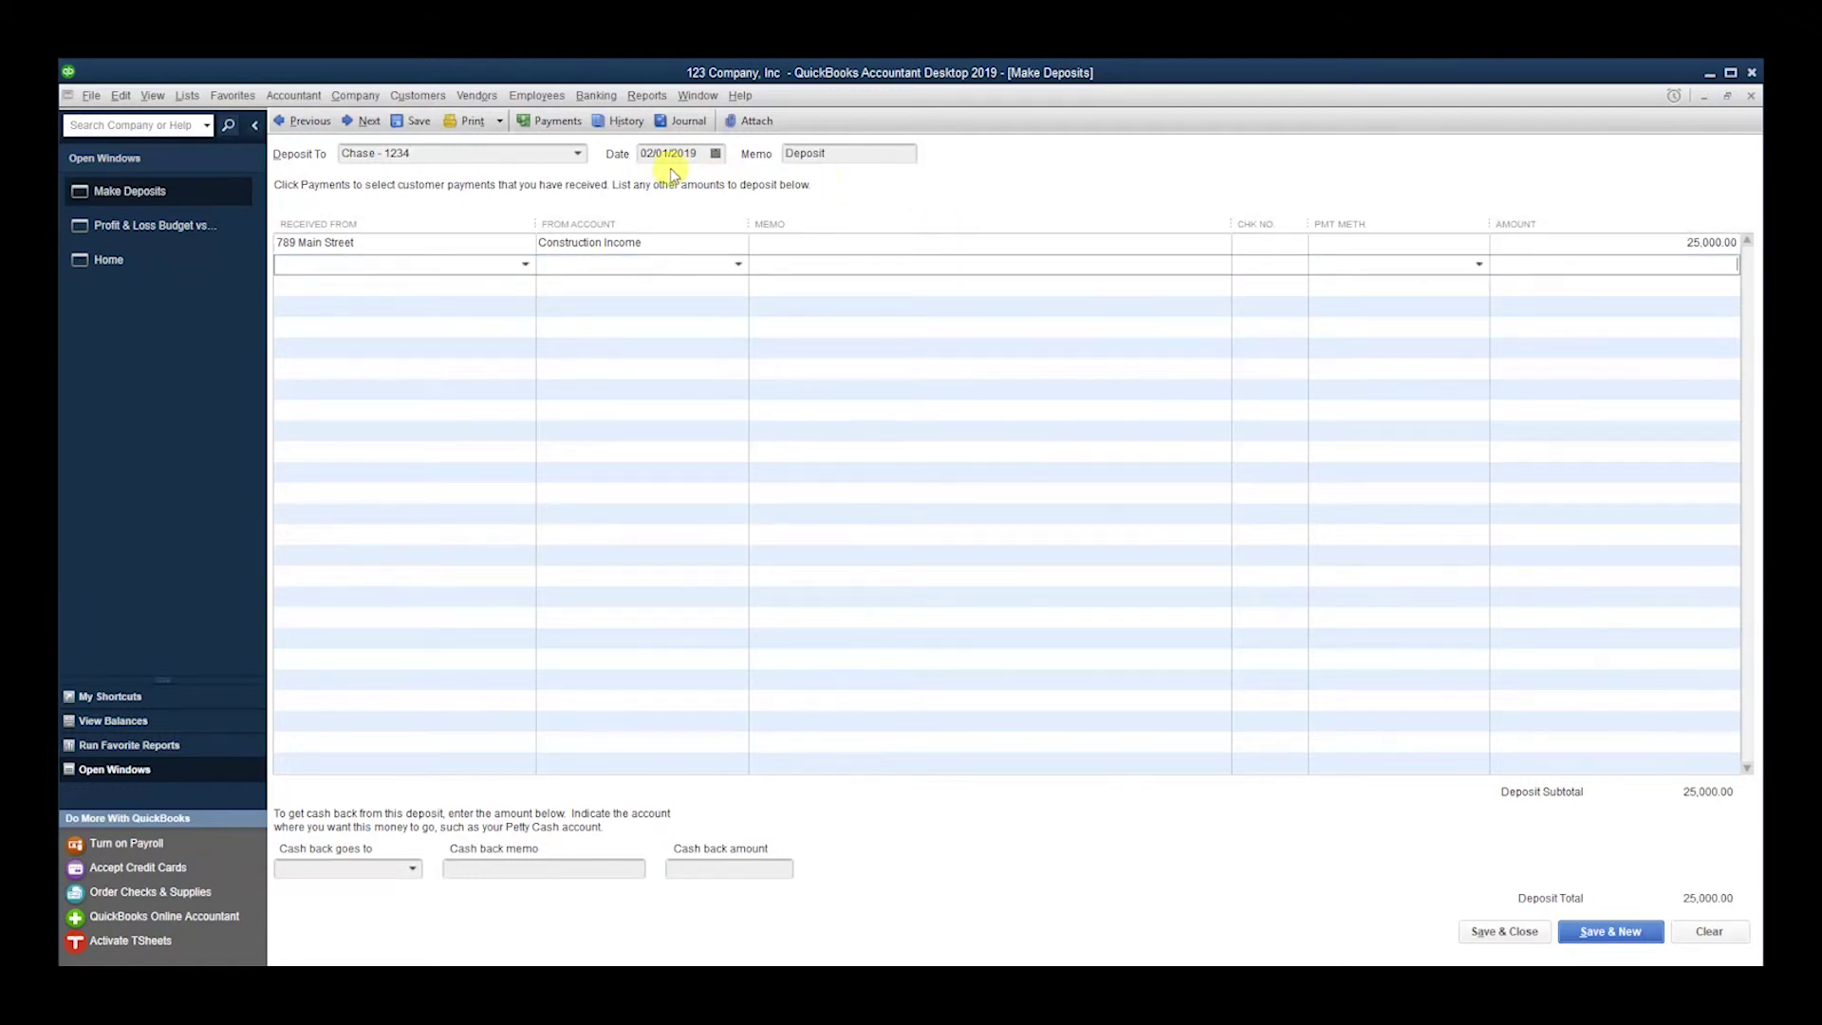
# Save and close the deposit, updating the report to 91,000.00 net income.
pyautogui.click(1504, 931)
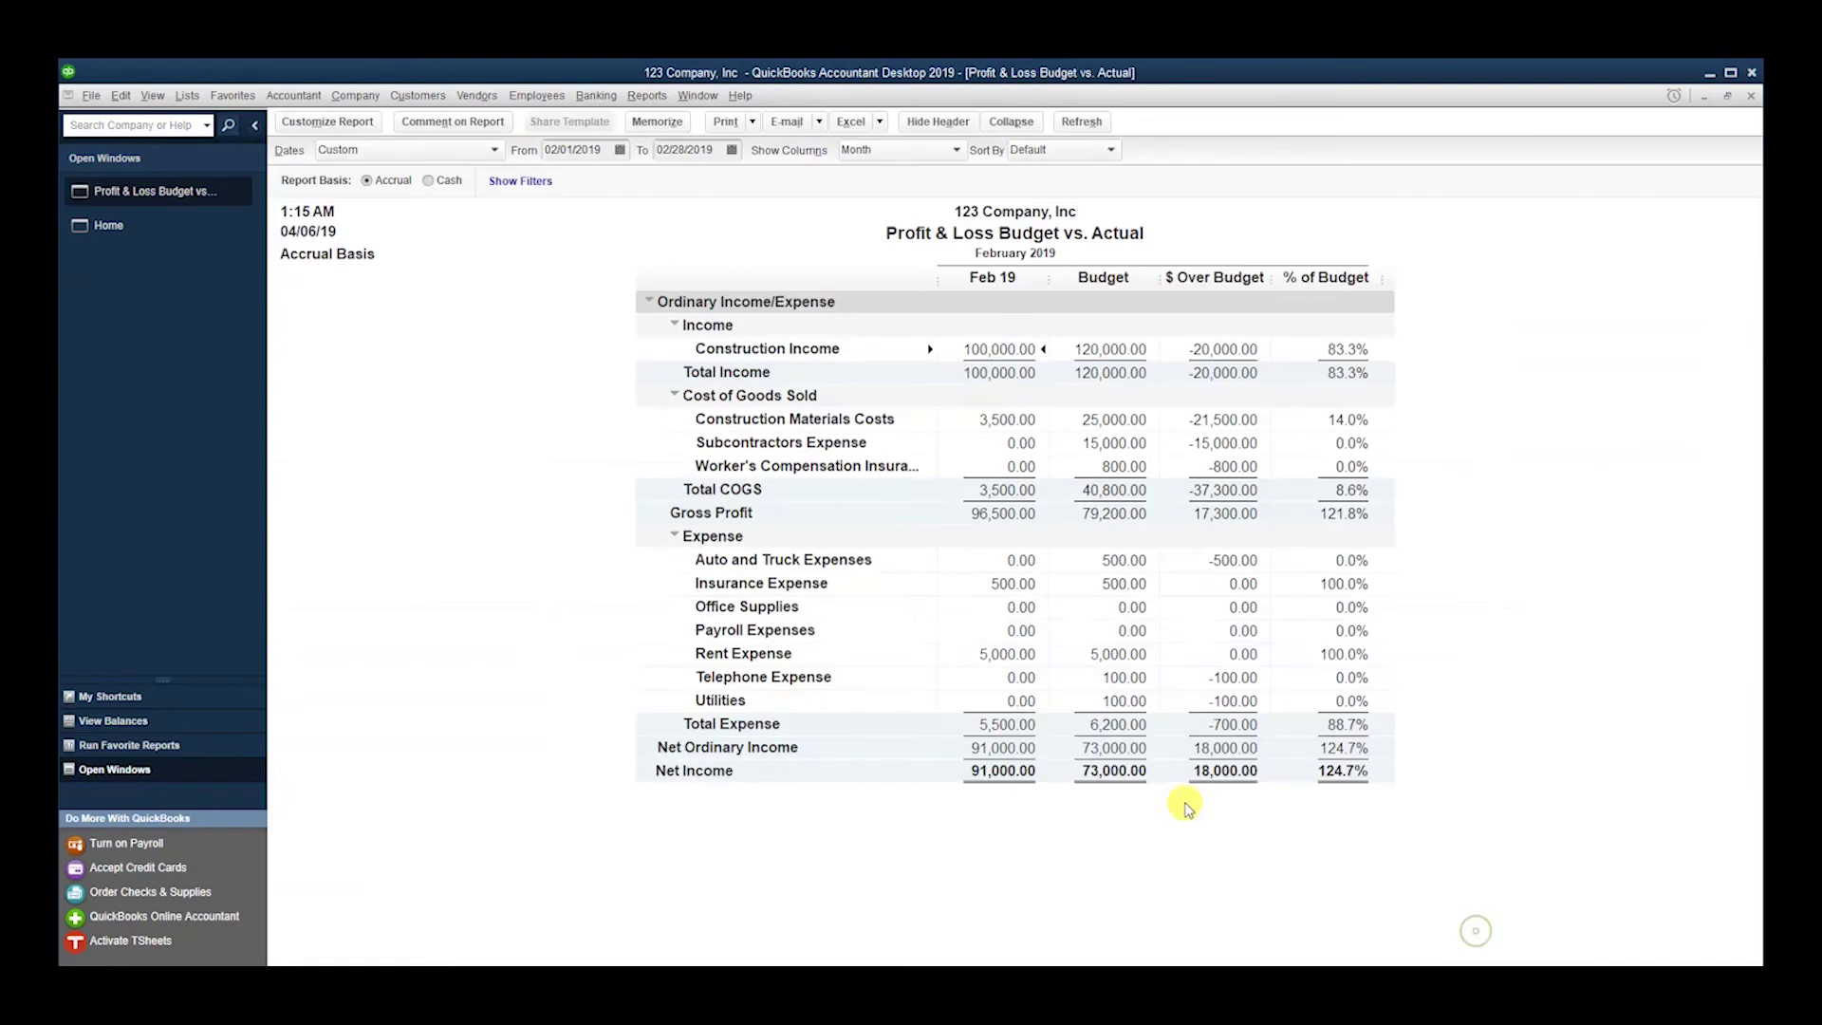